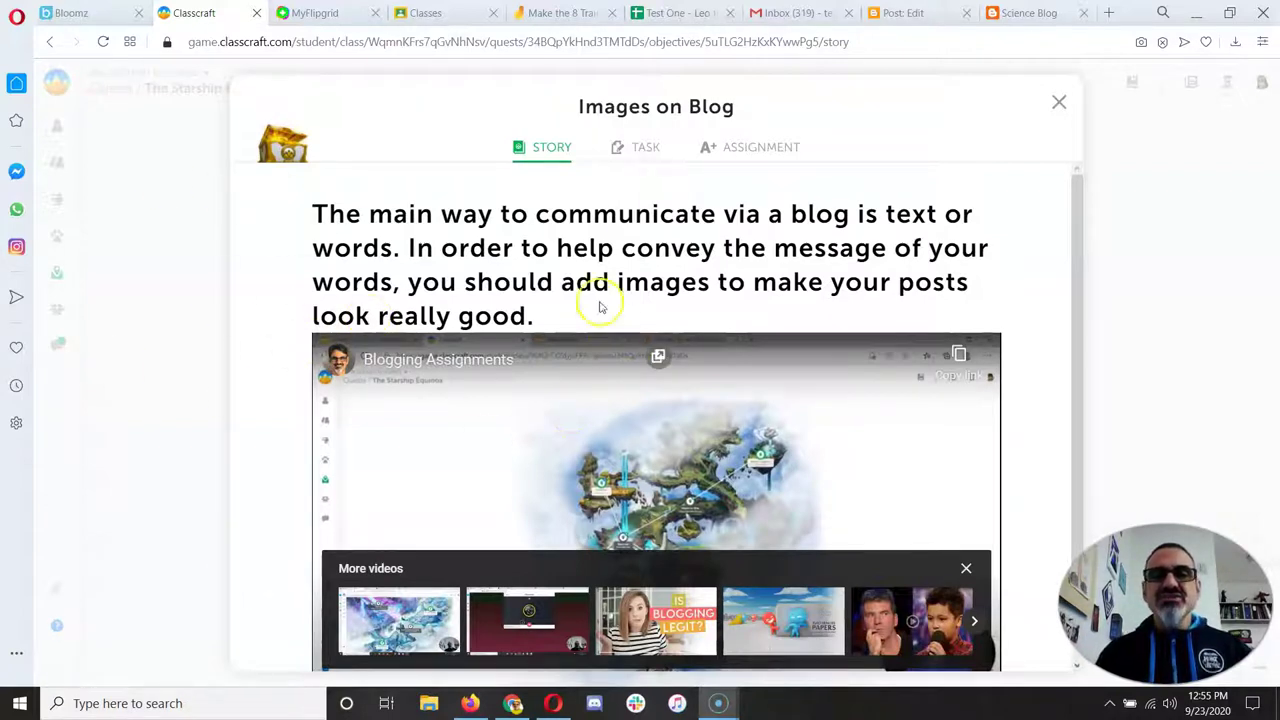
- Review the Images on Blog story and the task instructions for finding Creative Commons images
scroll(526, 309, "down", 1)
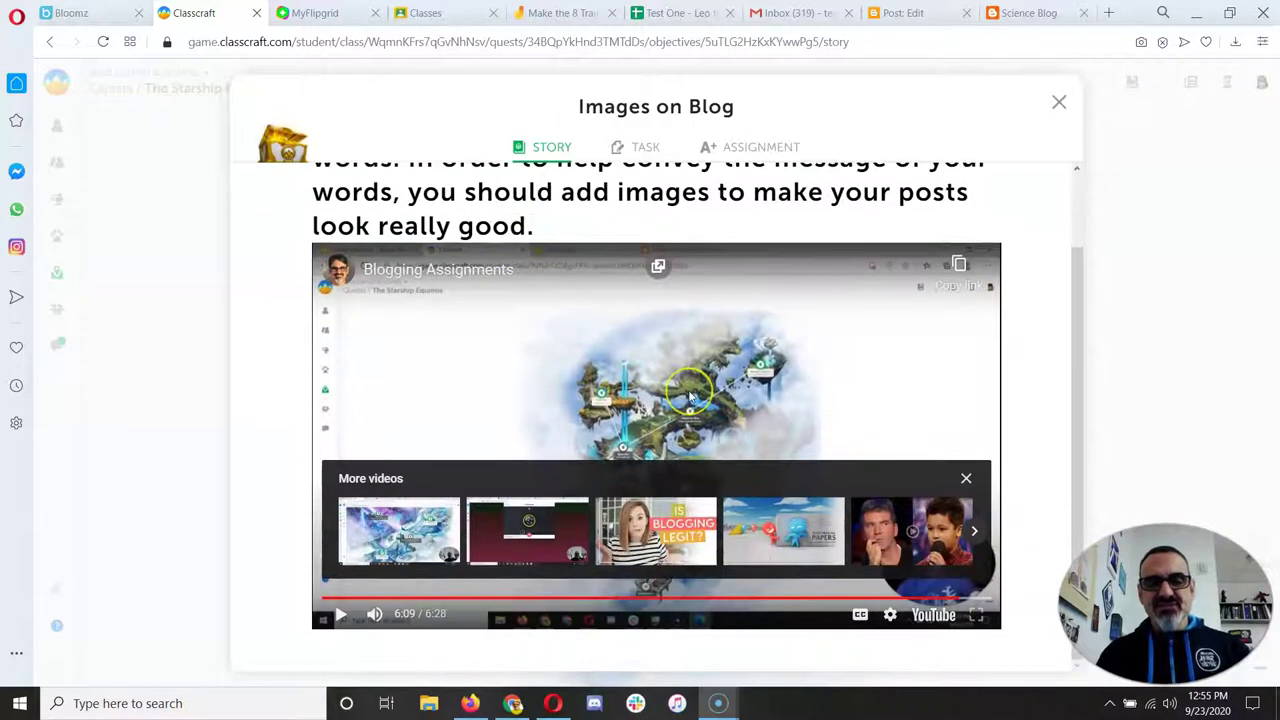
scroll(689, 397, "up", 1)
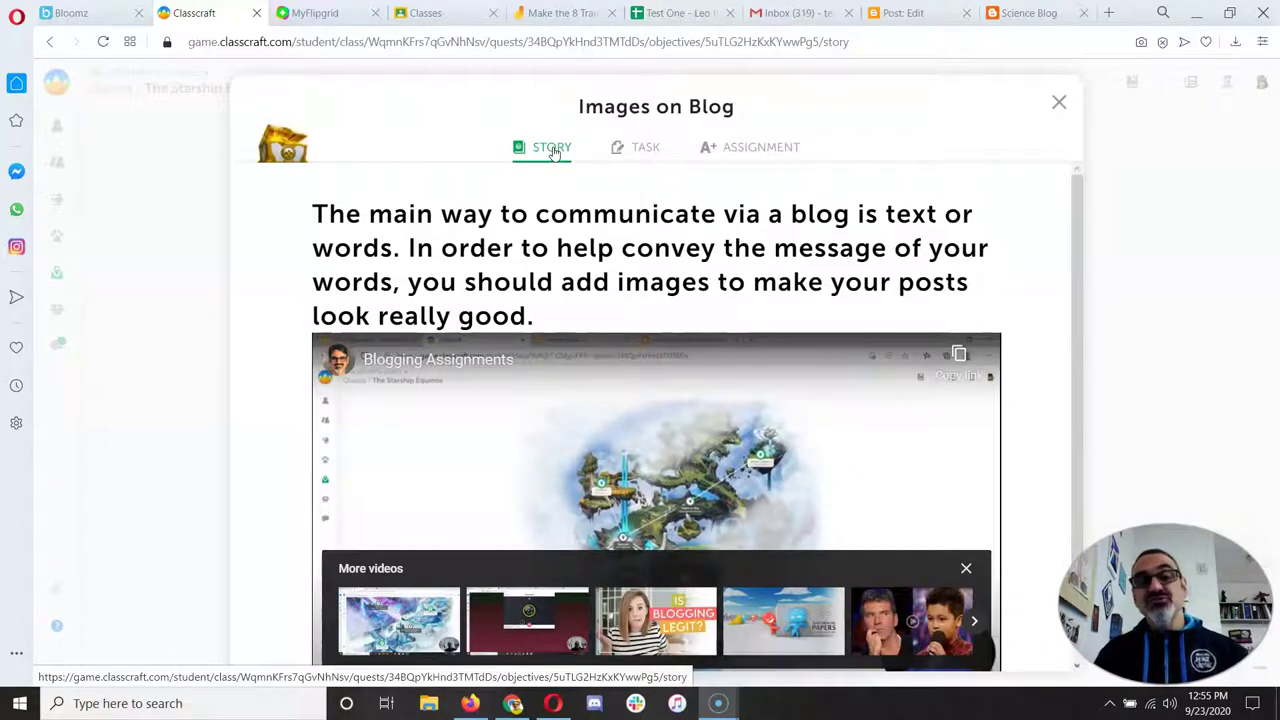
left_click(646, 325)
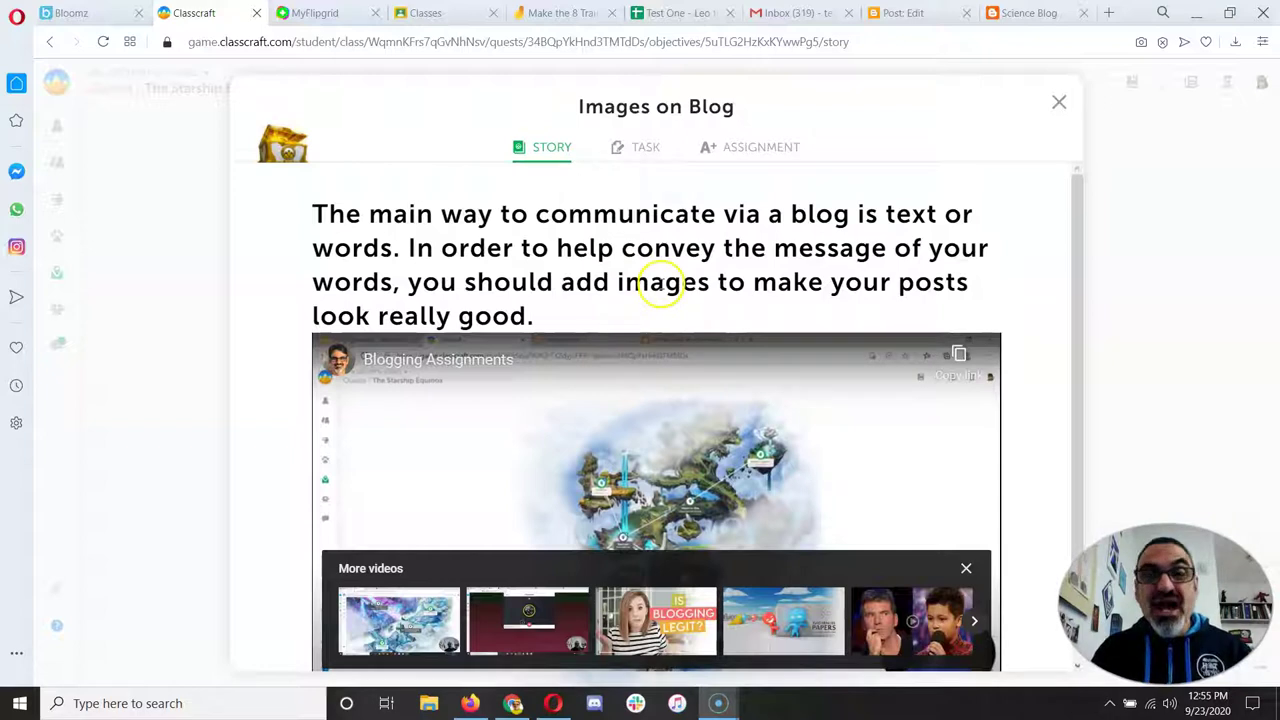
left_click(640, 149)
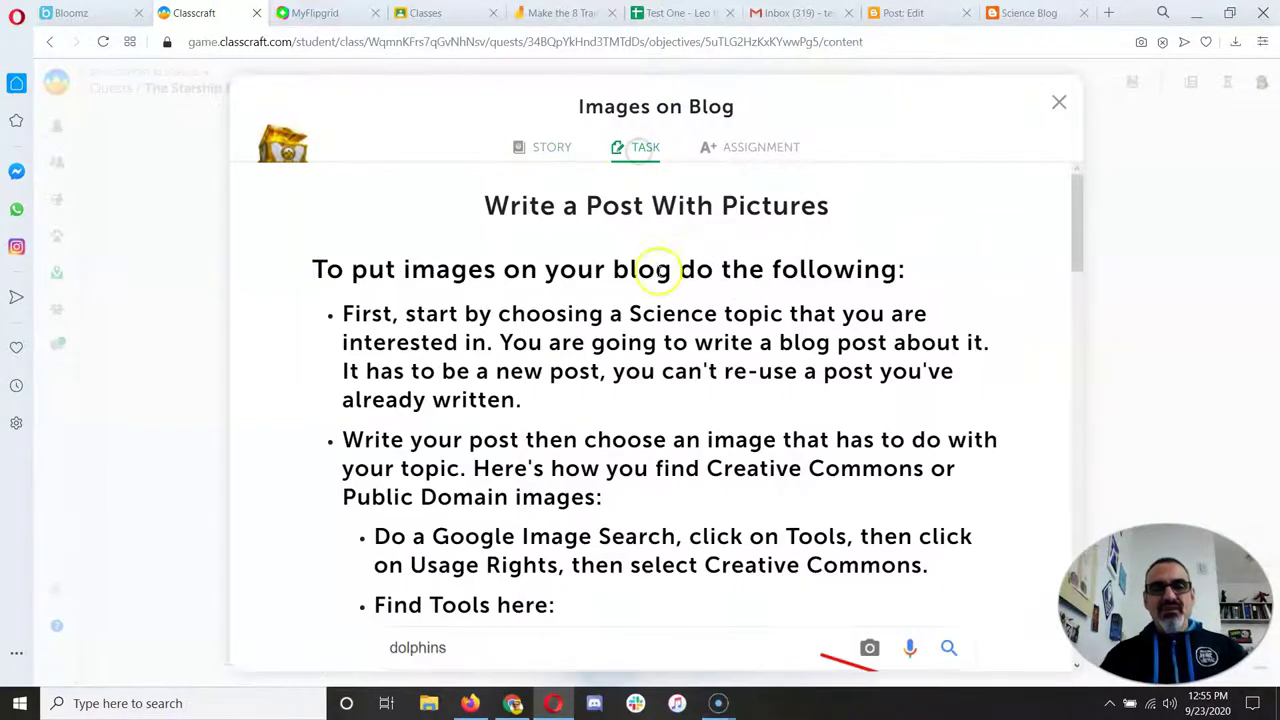
scroll(651, 312, "down", 6)
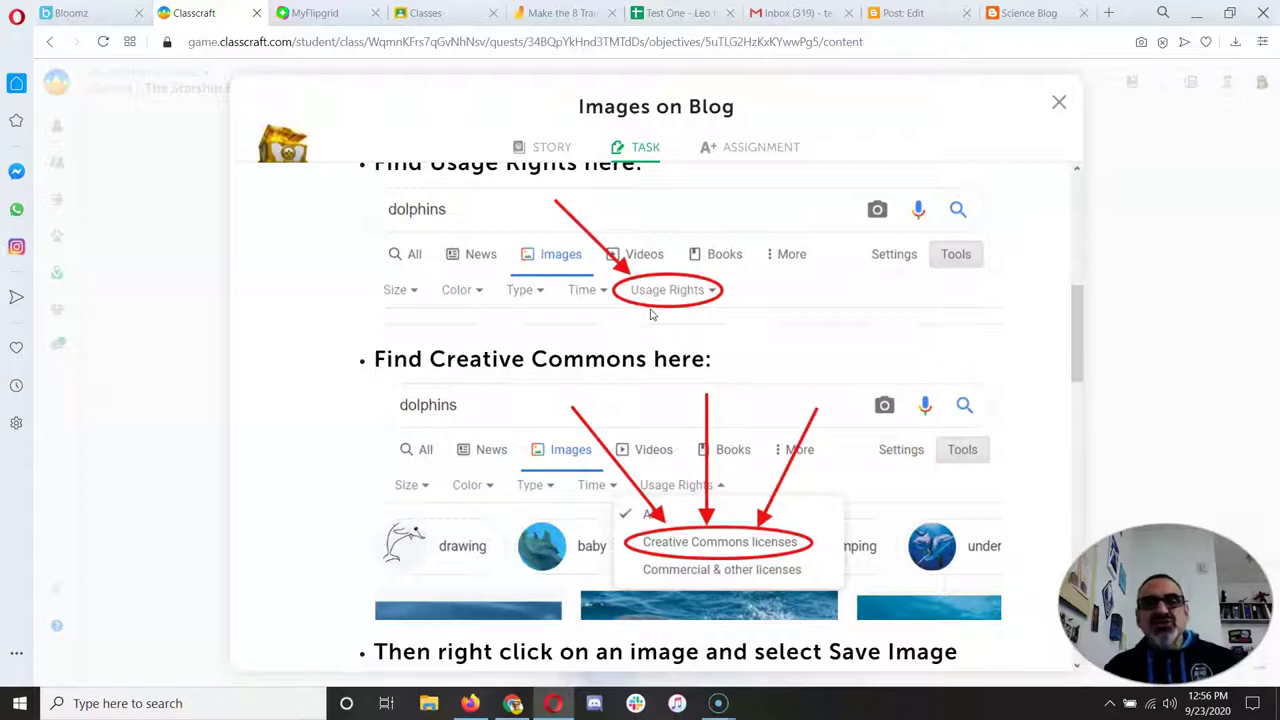
- Create a new post in Blogger titled "Dolphins" with the body text "Dolphins are actually mammals, not fish!"
left_click(914, 20)
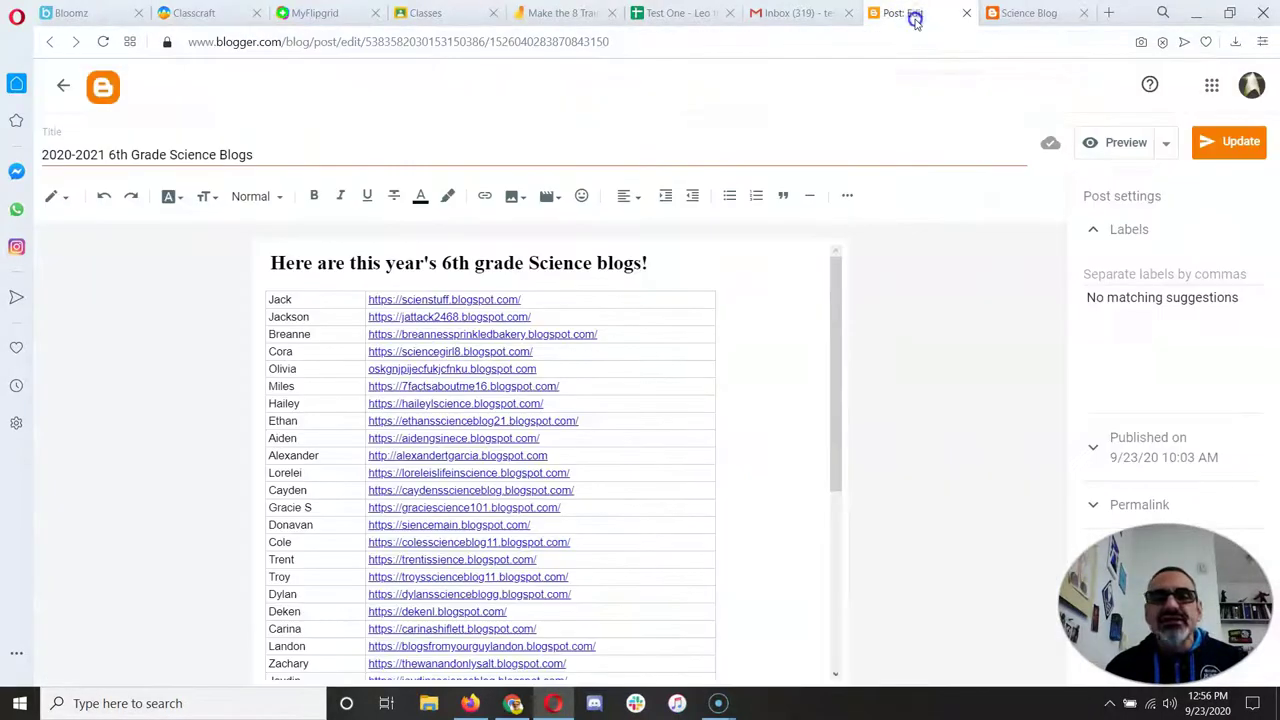
left_click(62, 87)
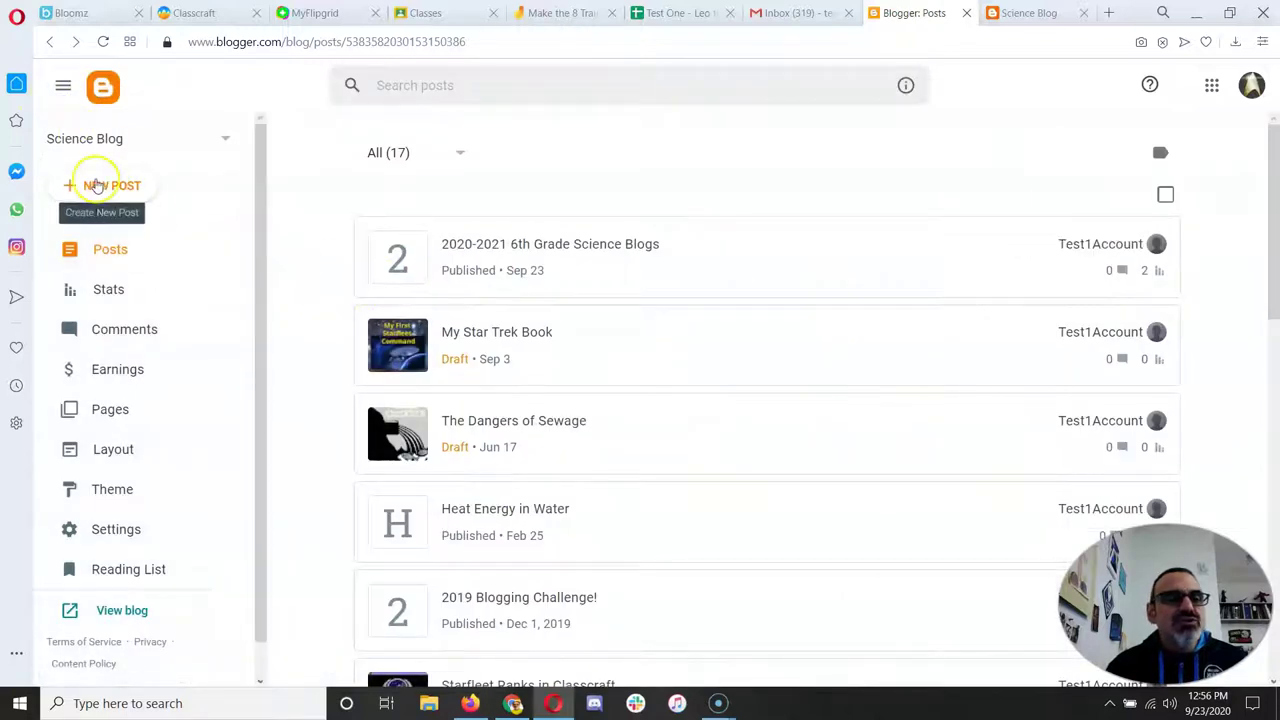
left_click(96, 185)
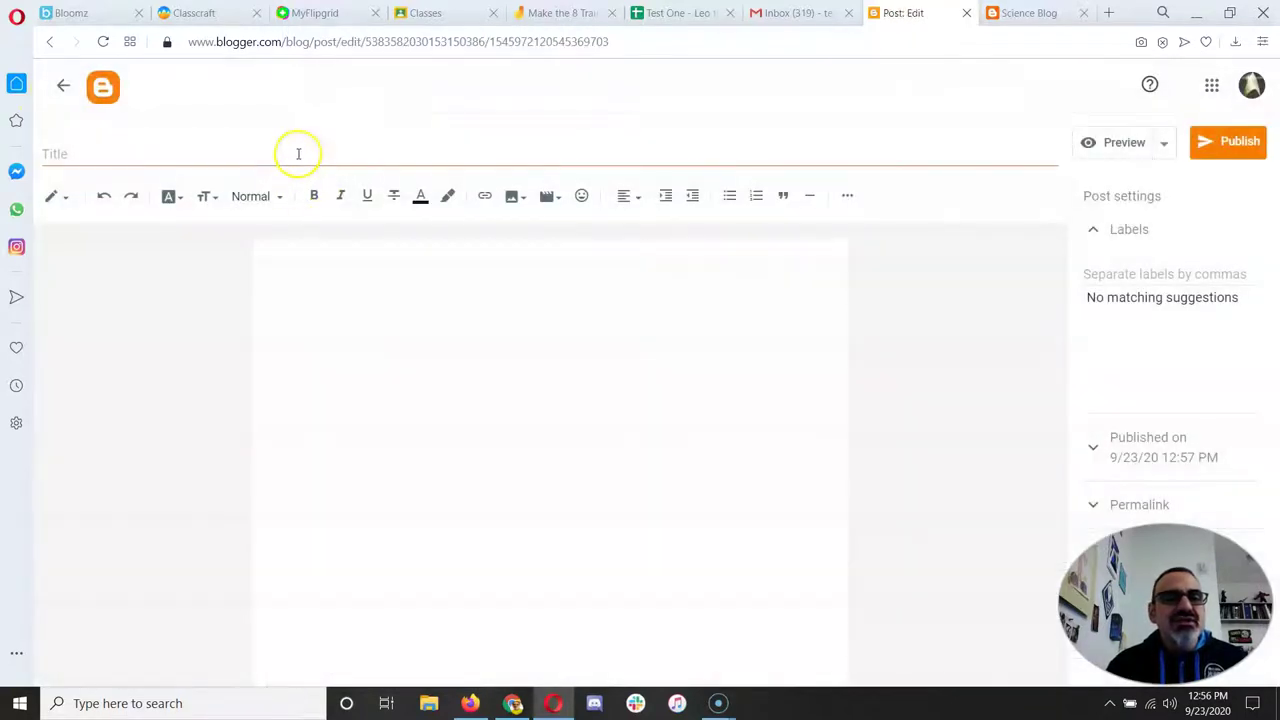
left_click(298, 153)
type("Dolphins")
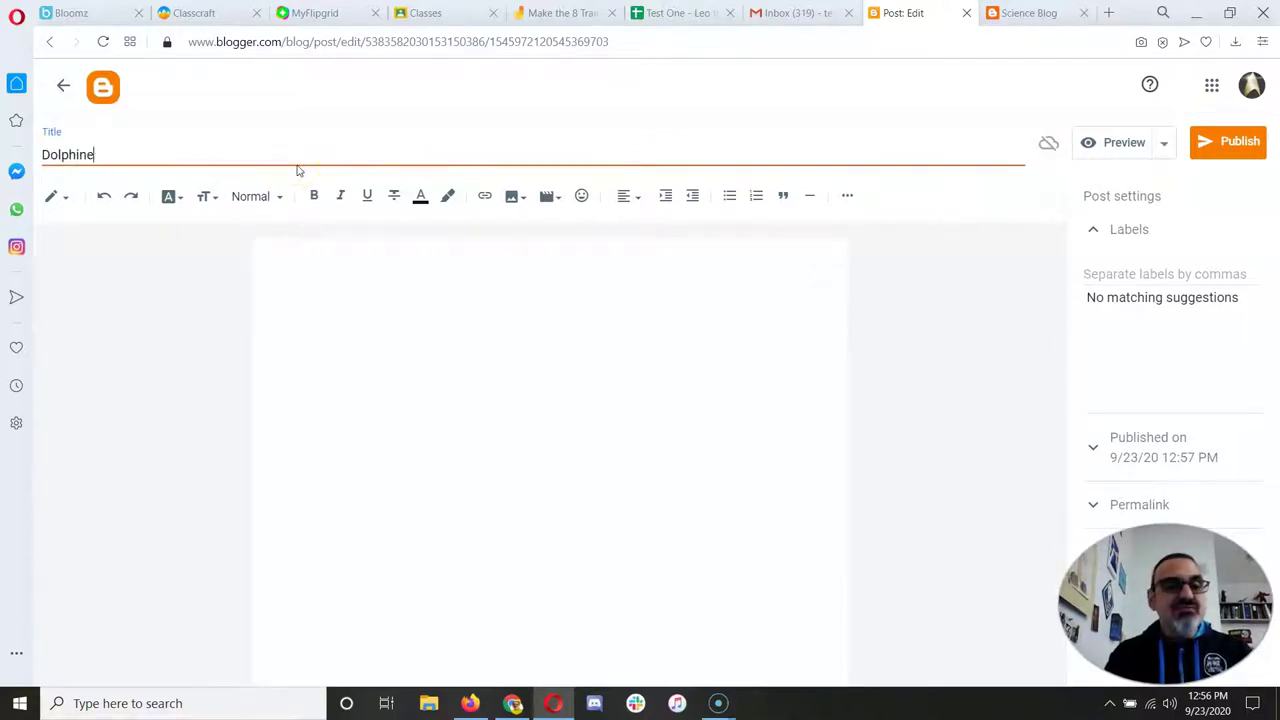
left_click(458, 326)
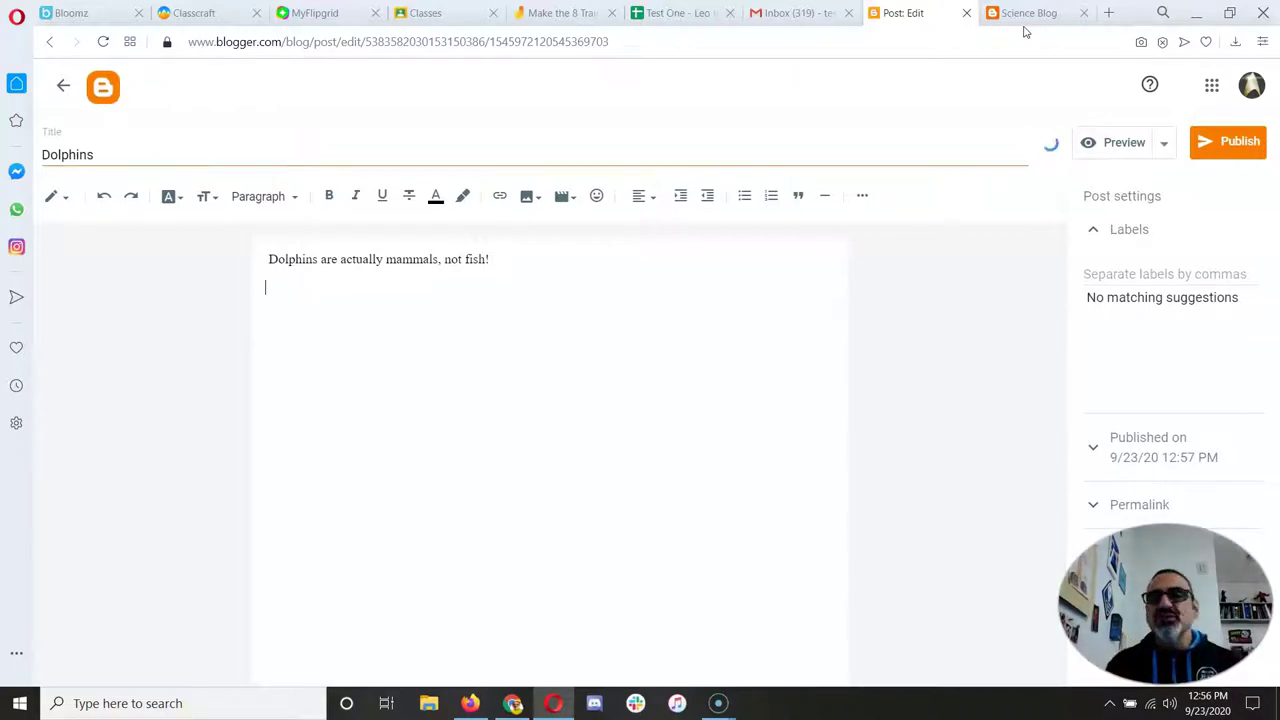
- Search Google for "dolphins" from the browser page showing the Science Blog and display the image results
left_click(1025, 14)
left_click(686, 40)
left_click(627, 44)
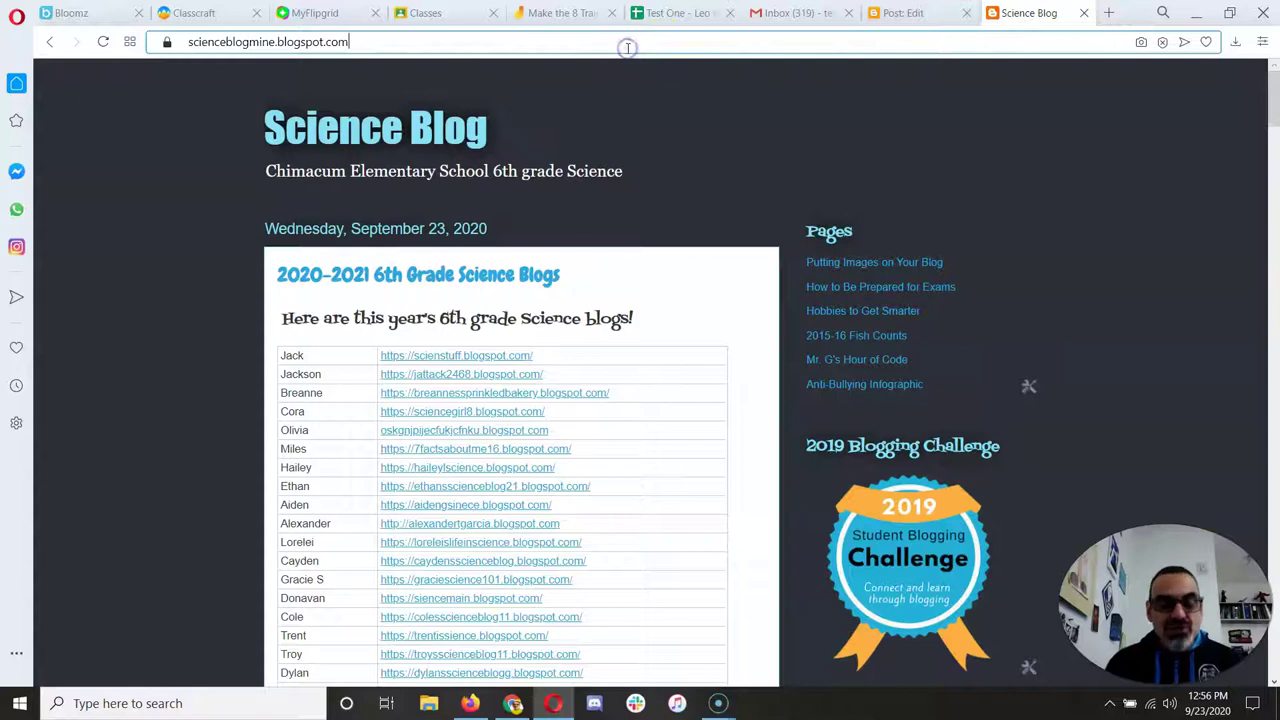
key("BackSpace")
key("BackSpace")
key("BackSpace")
key("BackSpace")
key("BackSpace")
key("BackSpace")
key("BackSpace")
key("BackSpace")
key("BackSpace")
key("BackSpace")
key("BackSpace")
key("BackSpace")
key("BackSpace")
key("BackSpace")
key("BackSpace")
key("BackSpace")
key("BackSpace")
key("BackSpace")
key("BackSpace")
key("BackSpace")
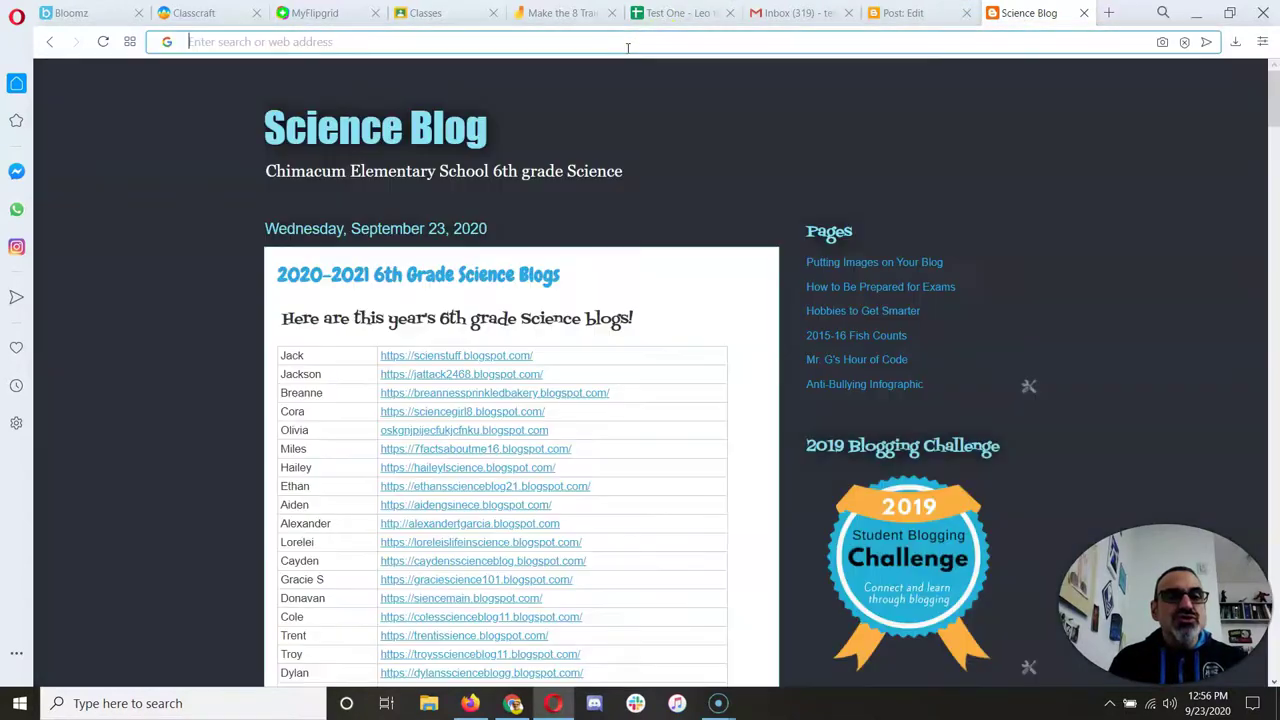
type("dolphins")
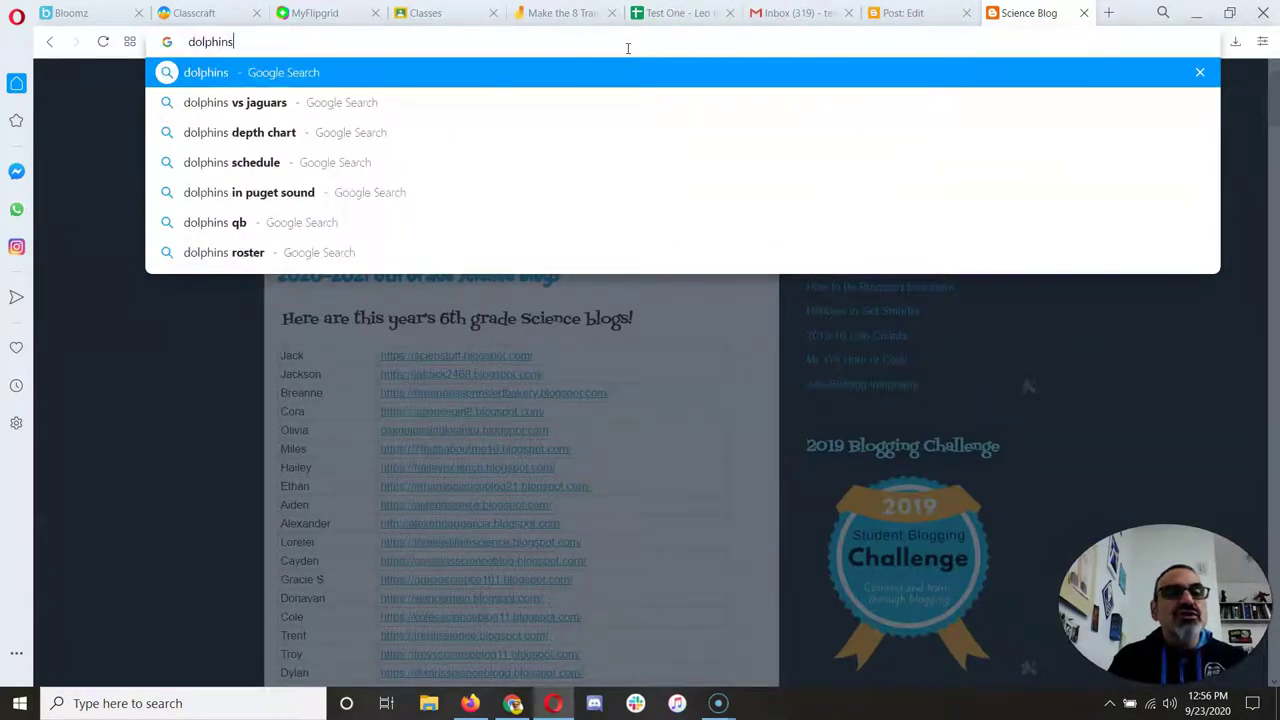
key("Return")
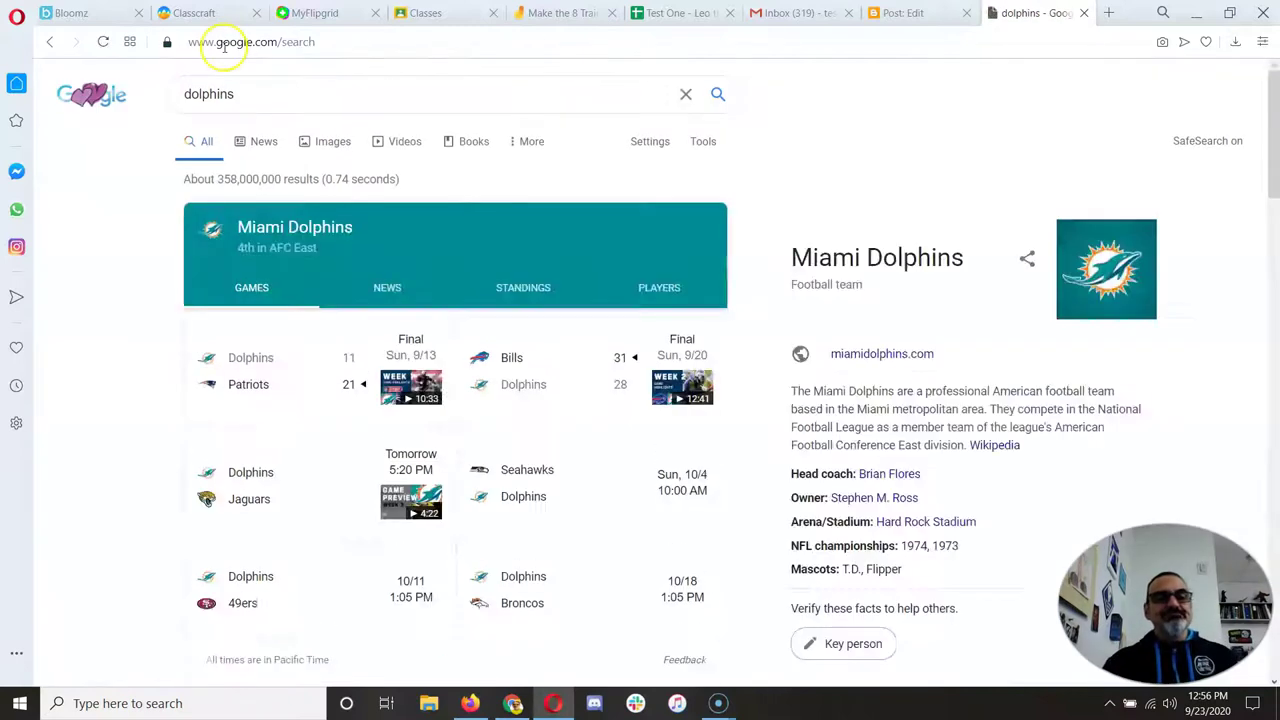
left_click(257, 143)
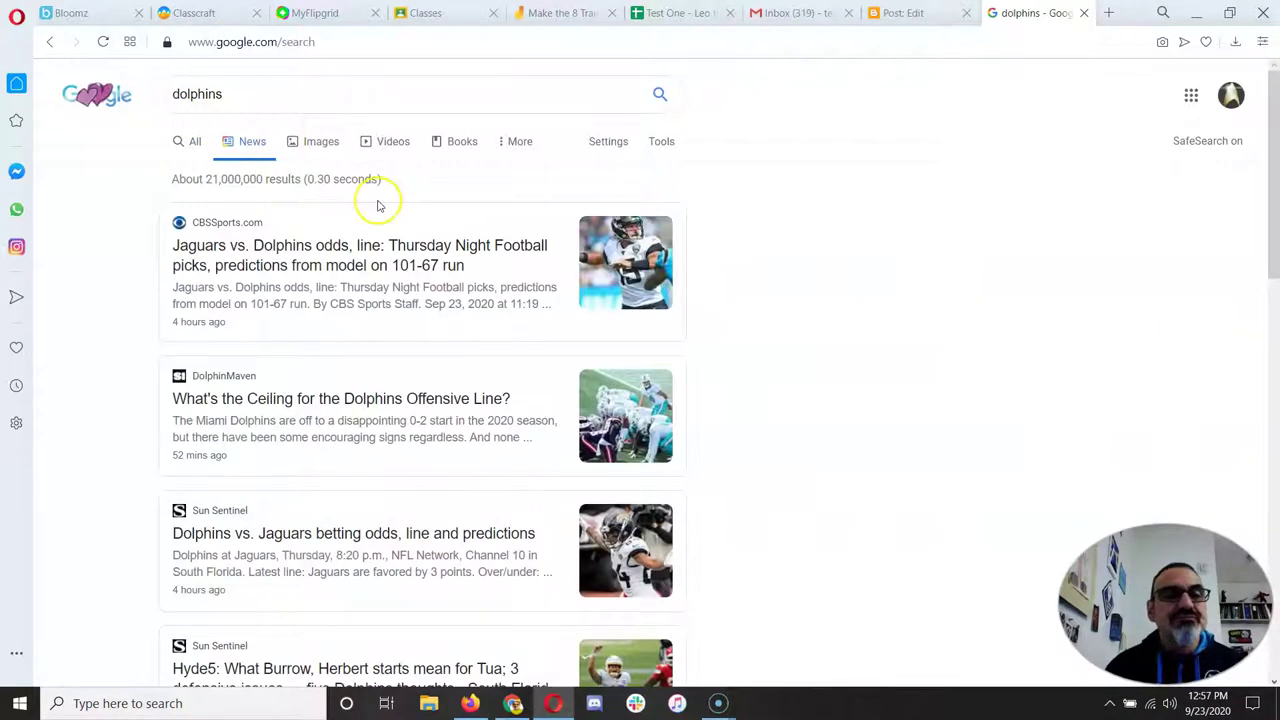
left_click(320, 146)
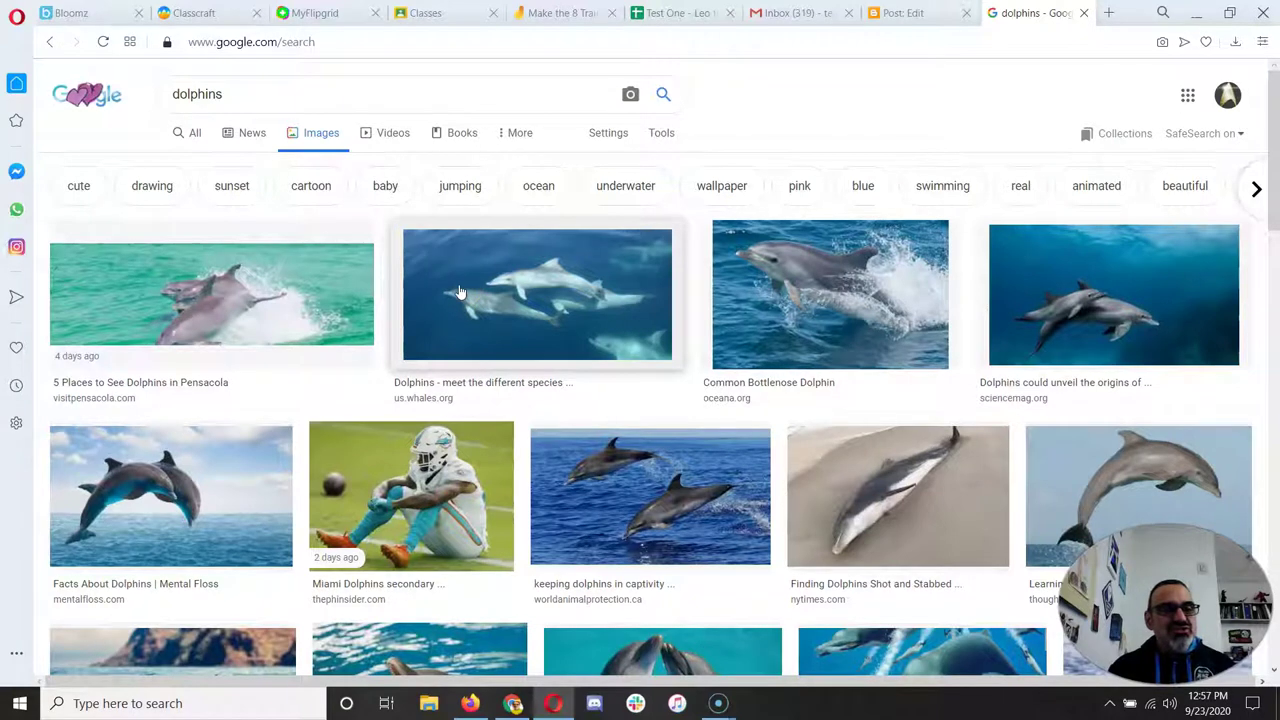
- Check the copyright notice on the source page of the "5 Places to See Dolphins in Pensacola" image, then return to the image results
left_click(286, 277)
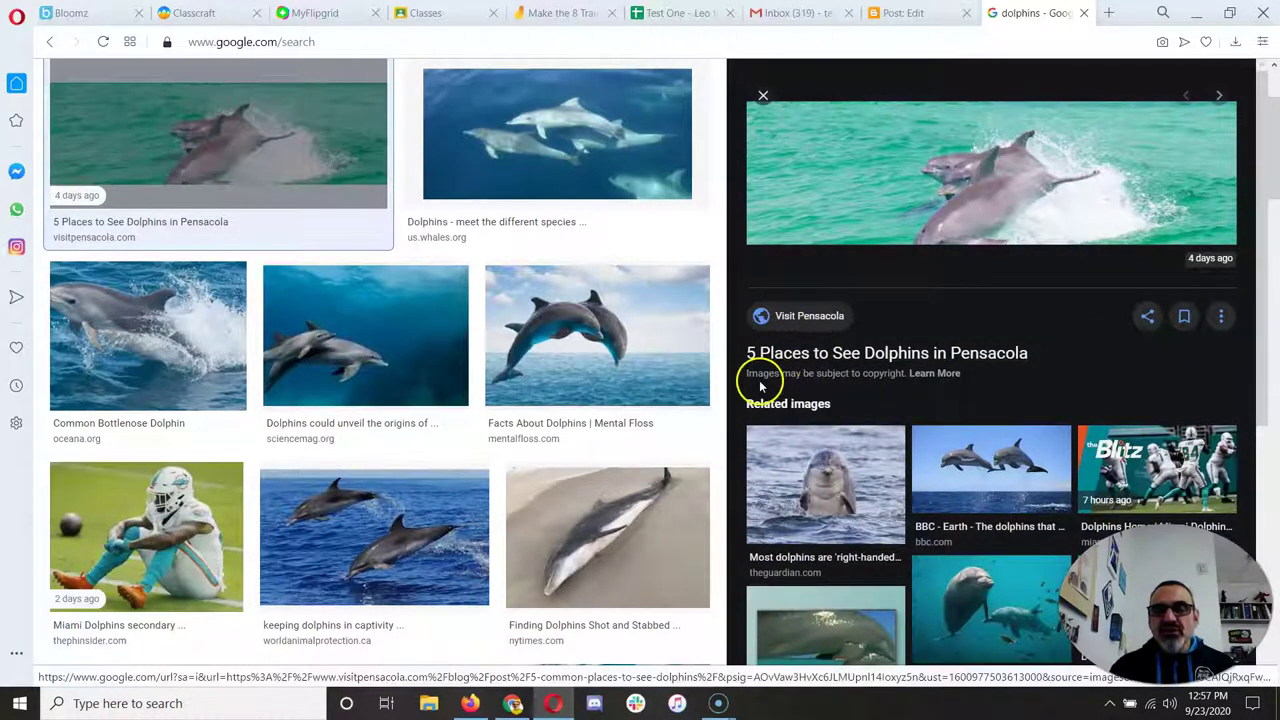
left_click(887, 356)
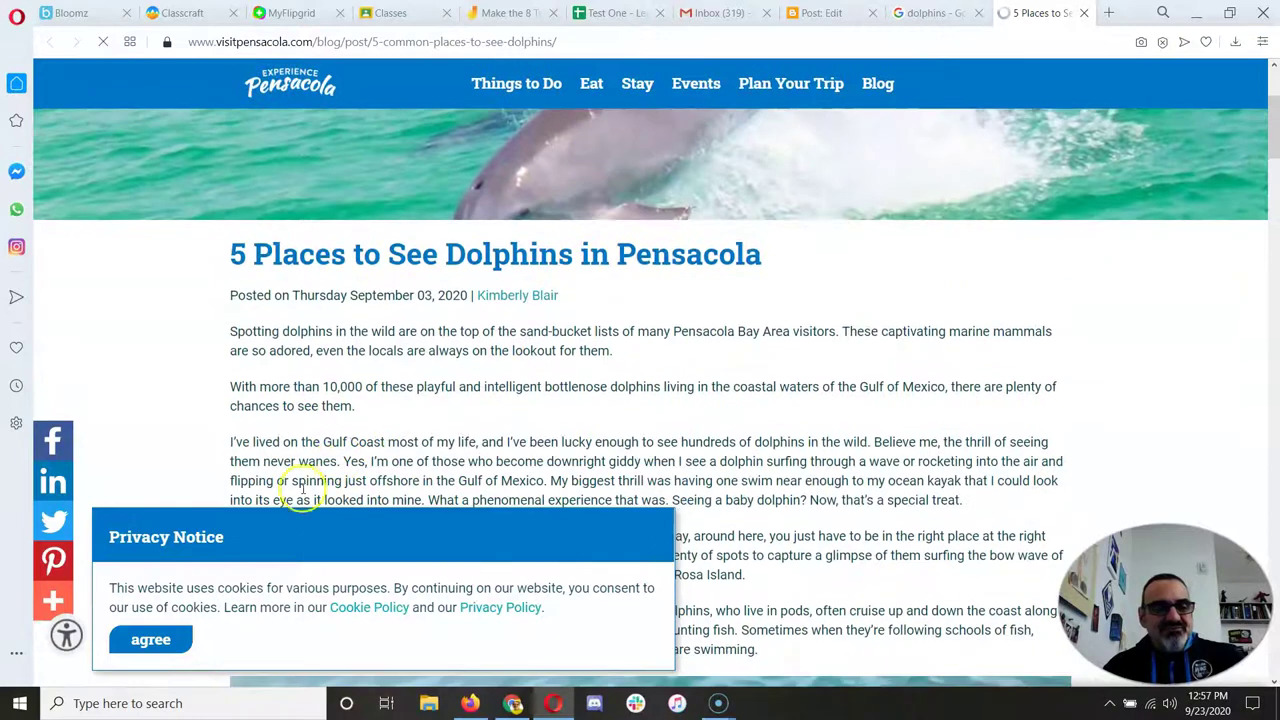
left_click(150, 638)
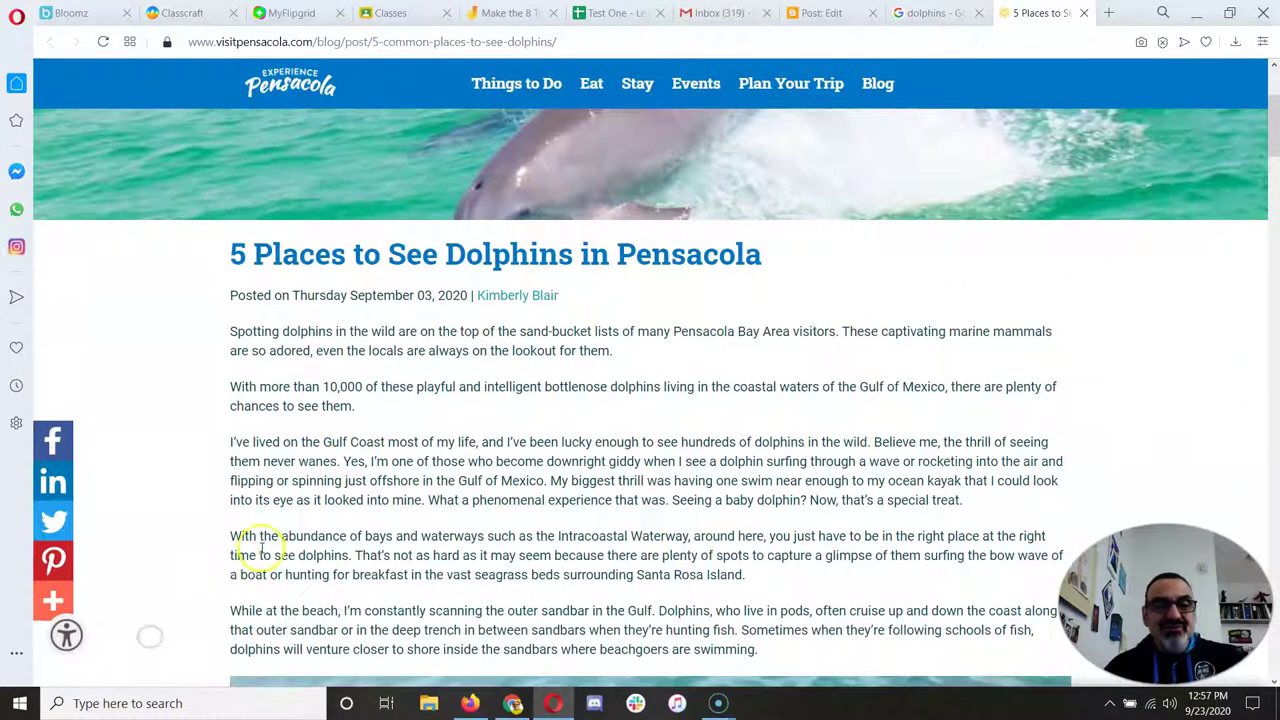
scroll(453, 481, "down", 15)
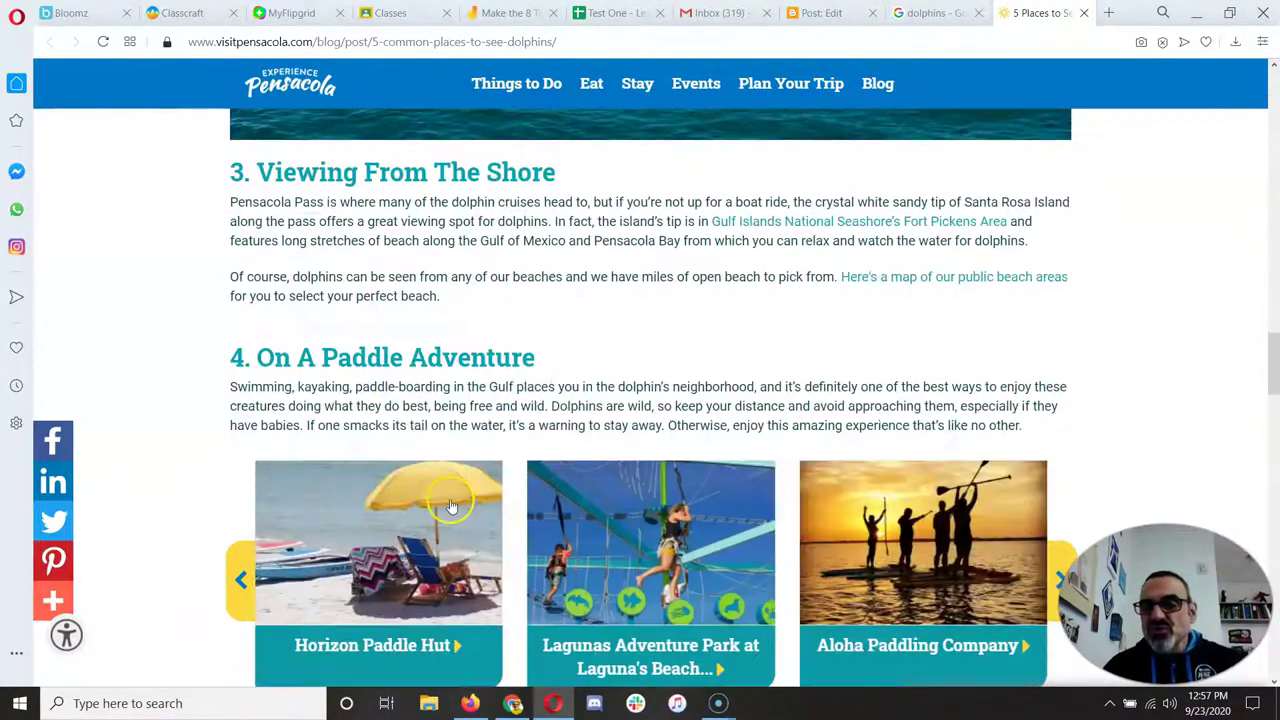
left_click_drag(1271, 352, 1274, 676)
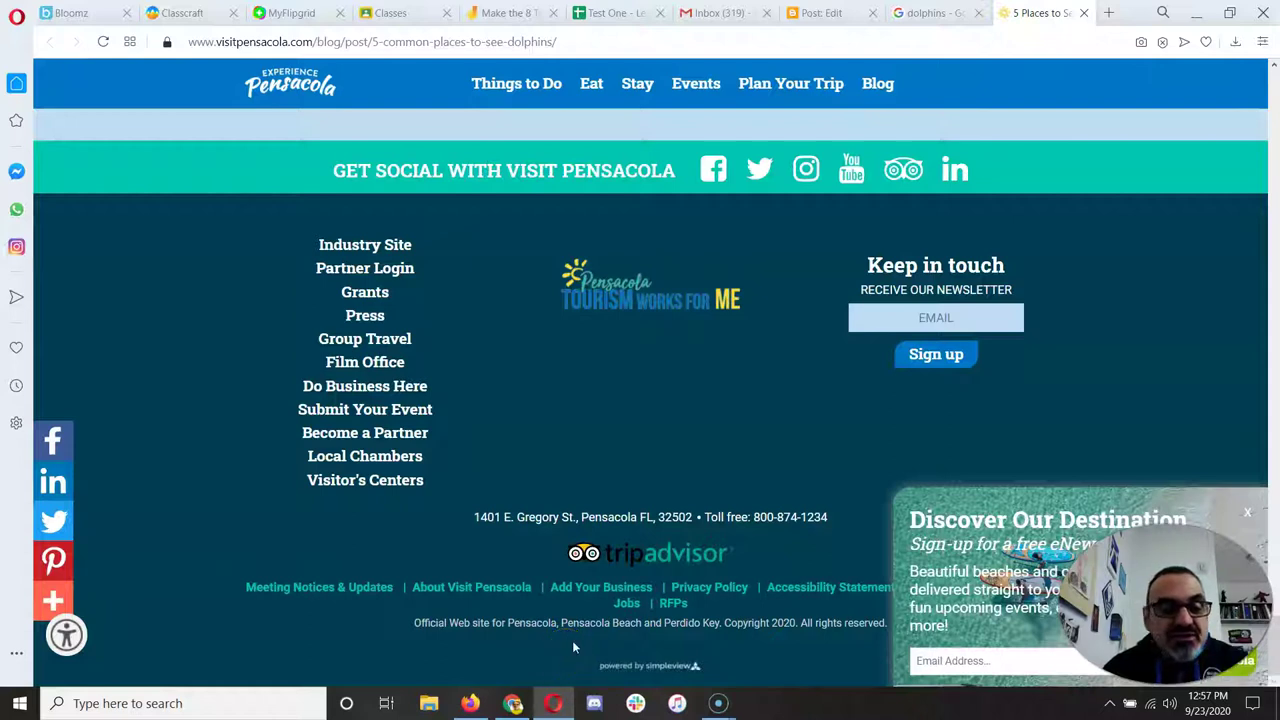
left_click(1247, 513)
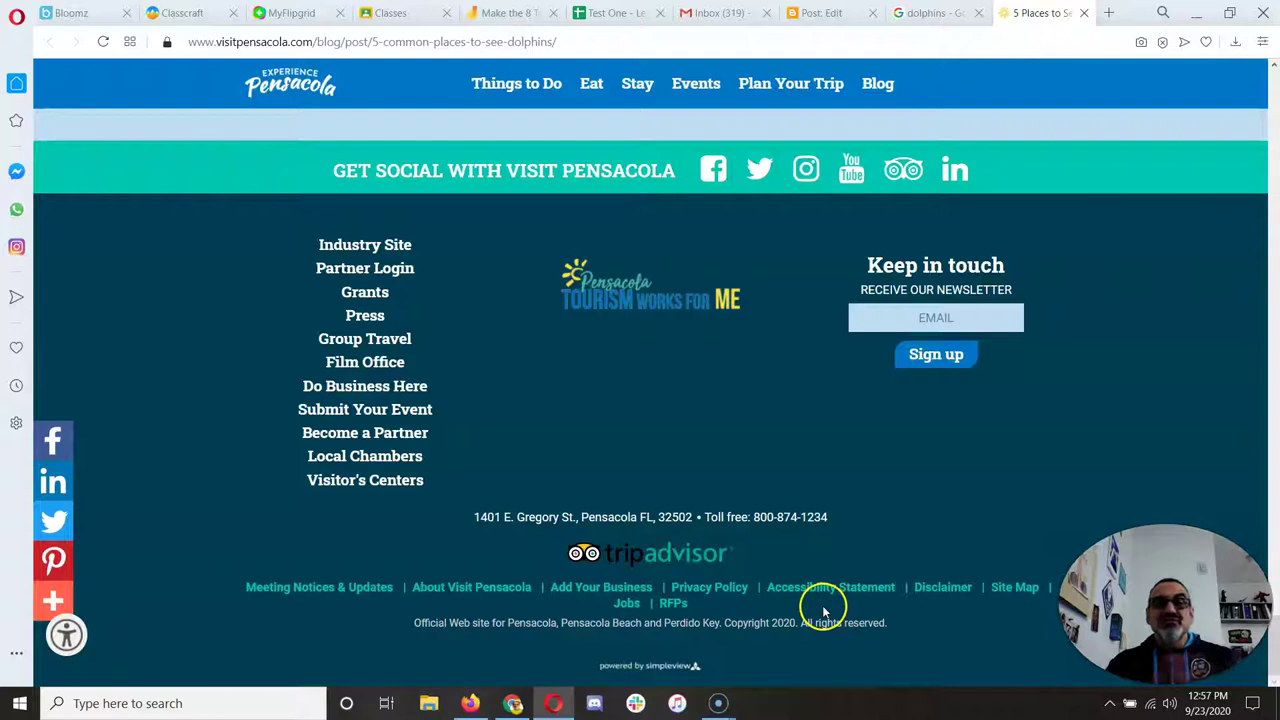
scroll(806, 525, "up", 10)
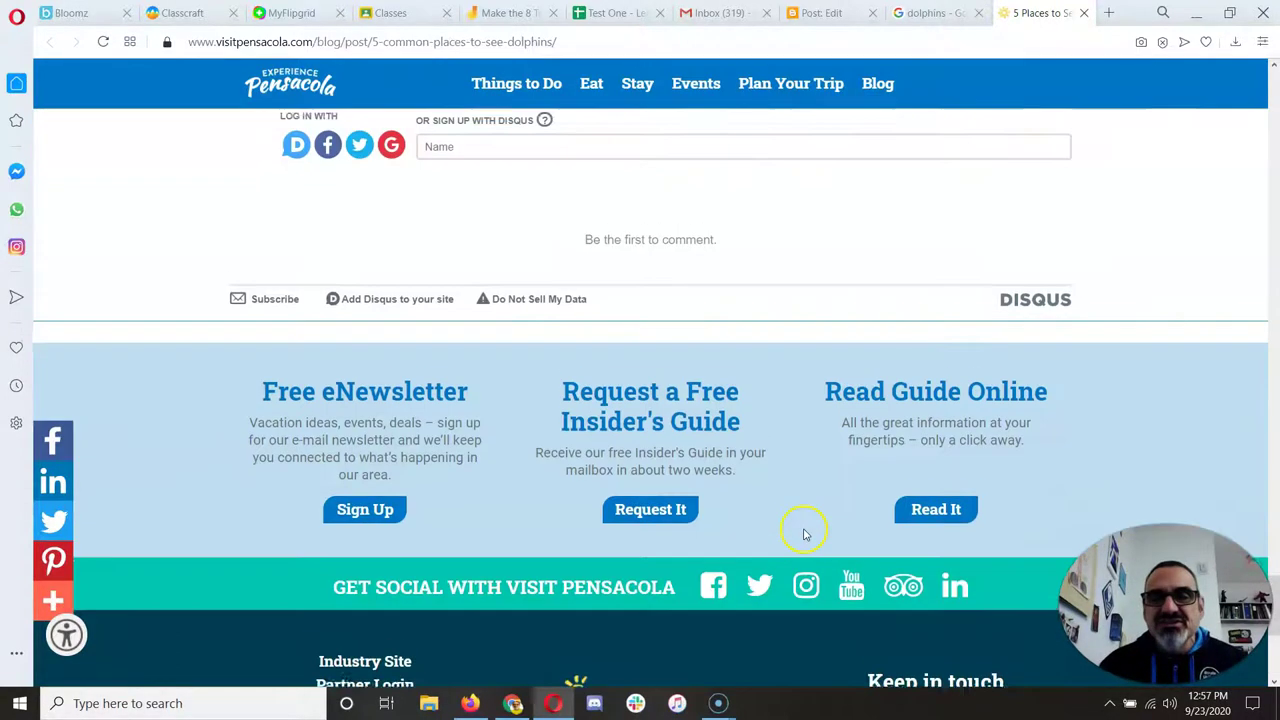
left_click(1083, 13)
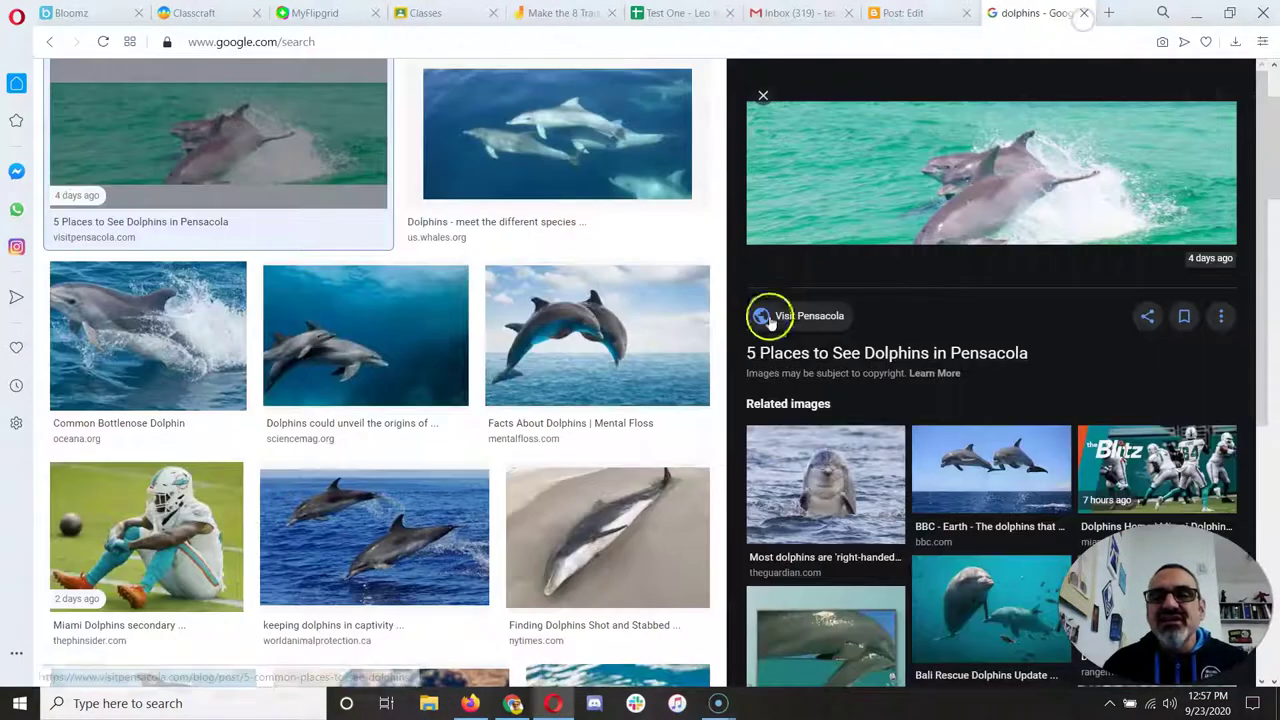
left_click(763, 95)
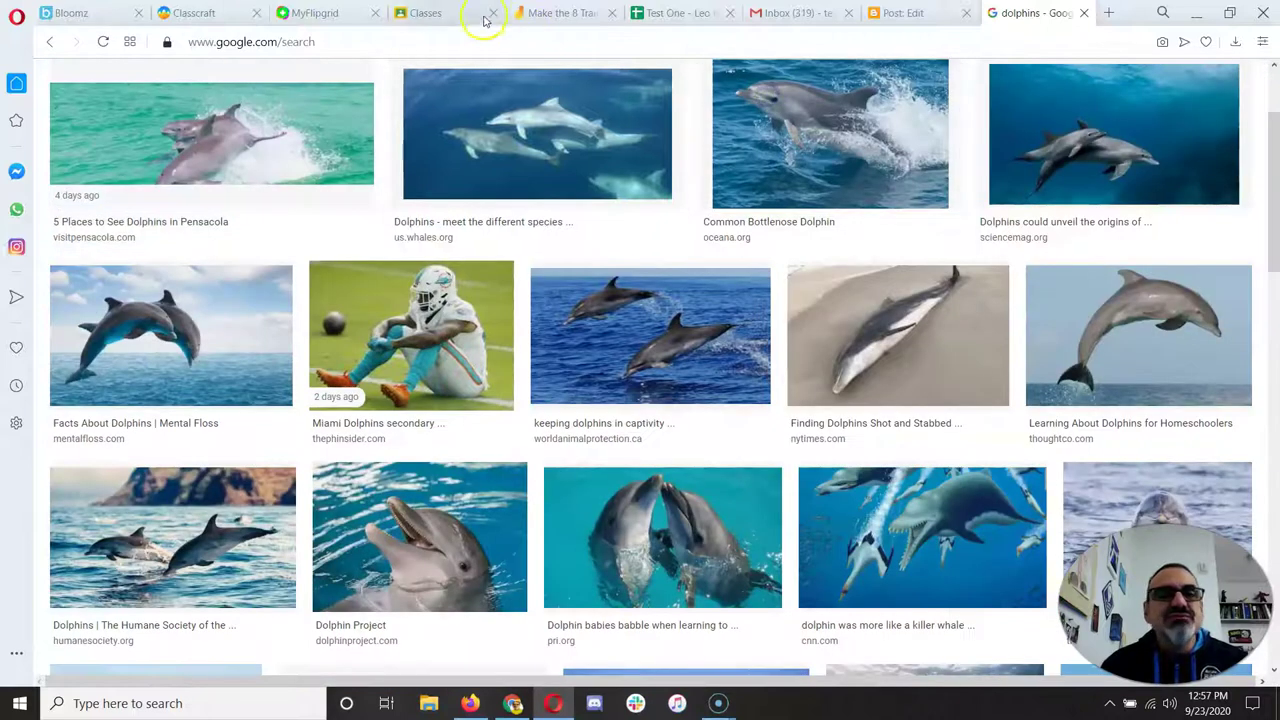
- Consult the Classcraft usage rights instructions and filter the dolphin image results to Creative Commons licenses
left_click(205, 12)
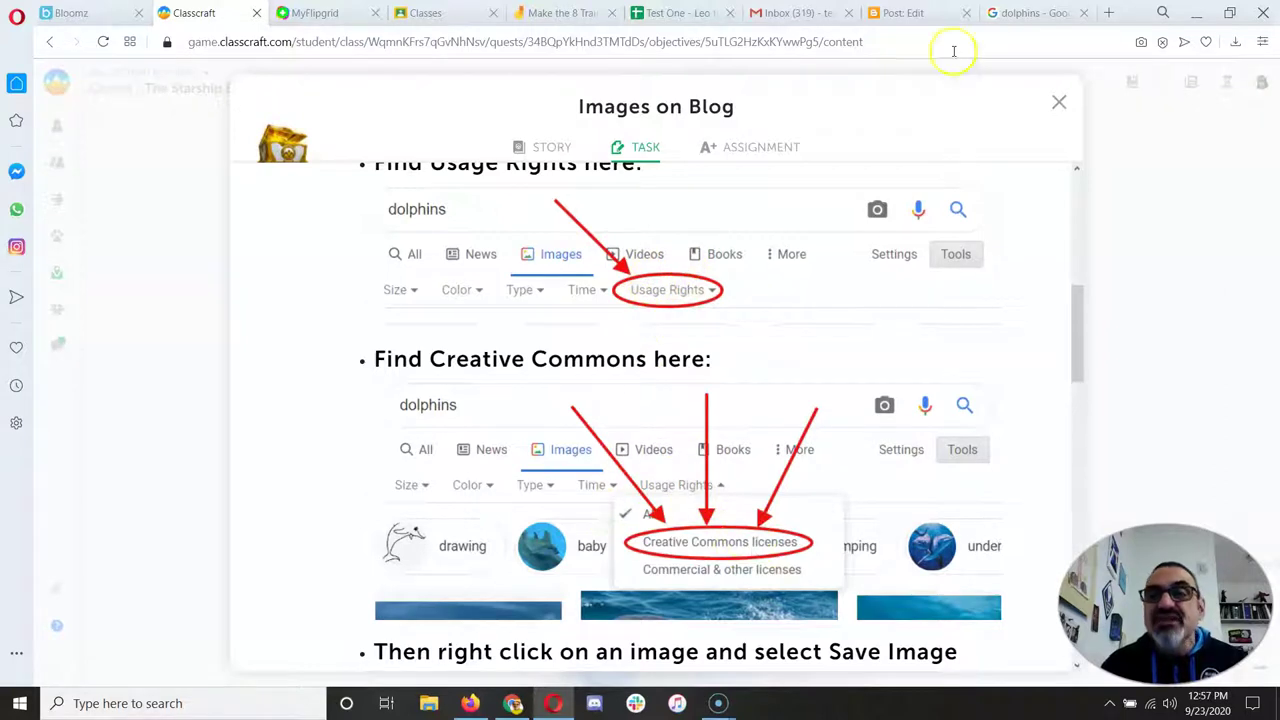
left_click(990, 20)
scroll(594, 257, "up", 2)
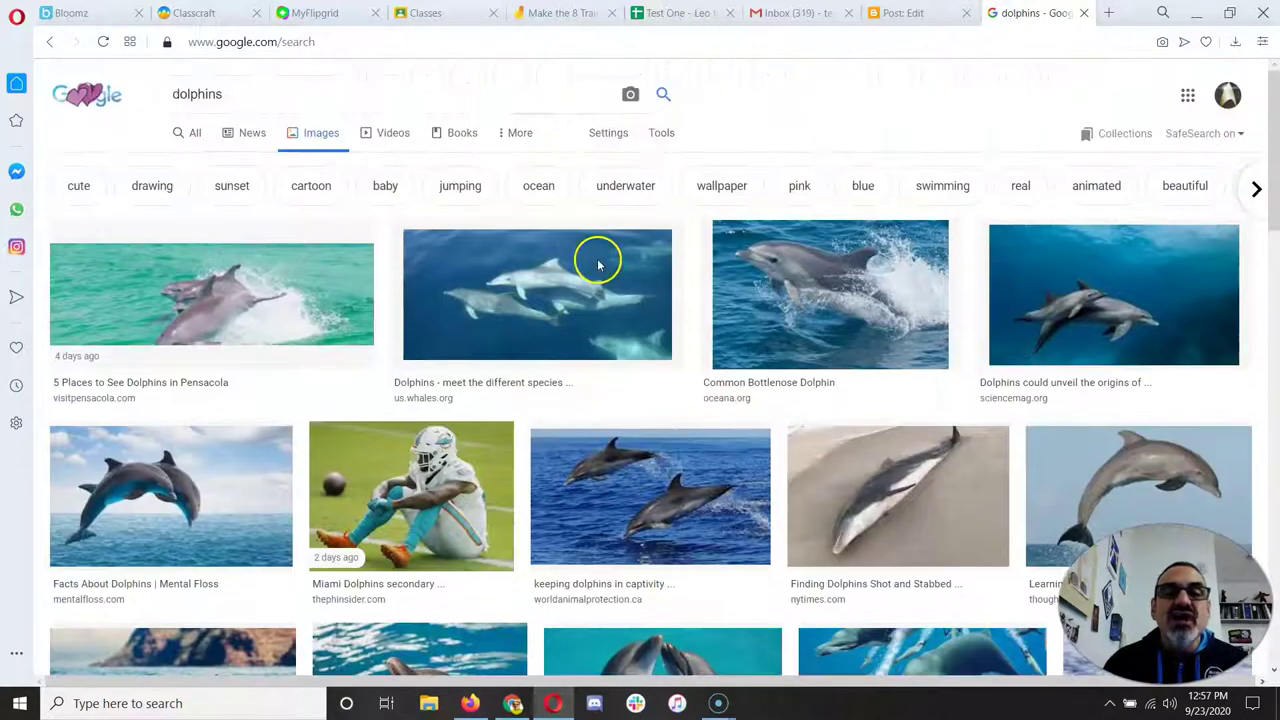
left_click(662, 132)
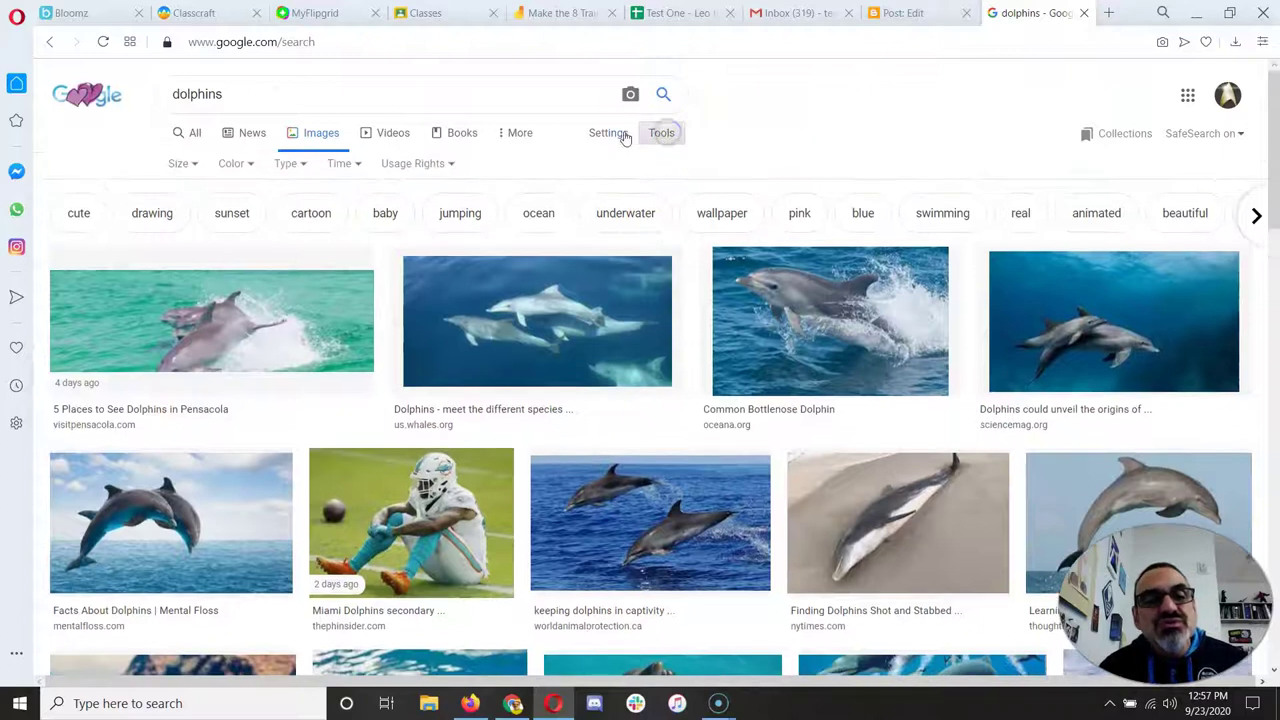
left_click(422, 163)
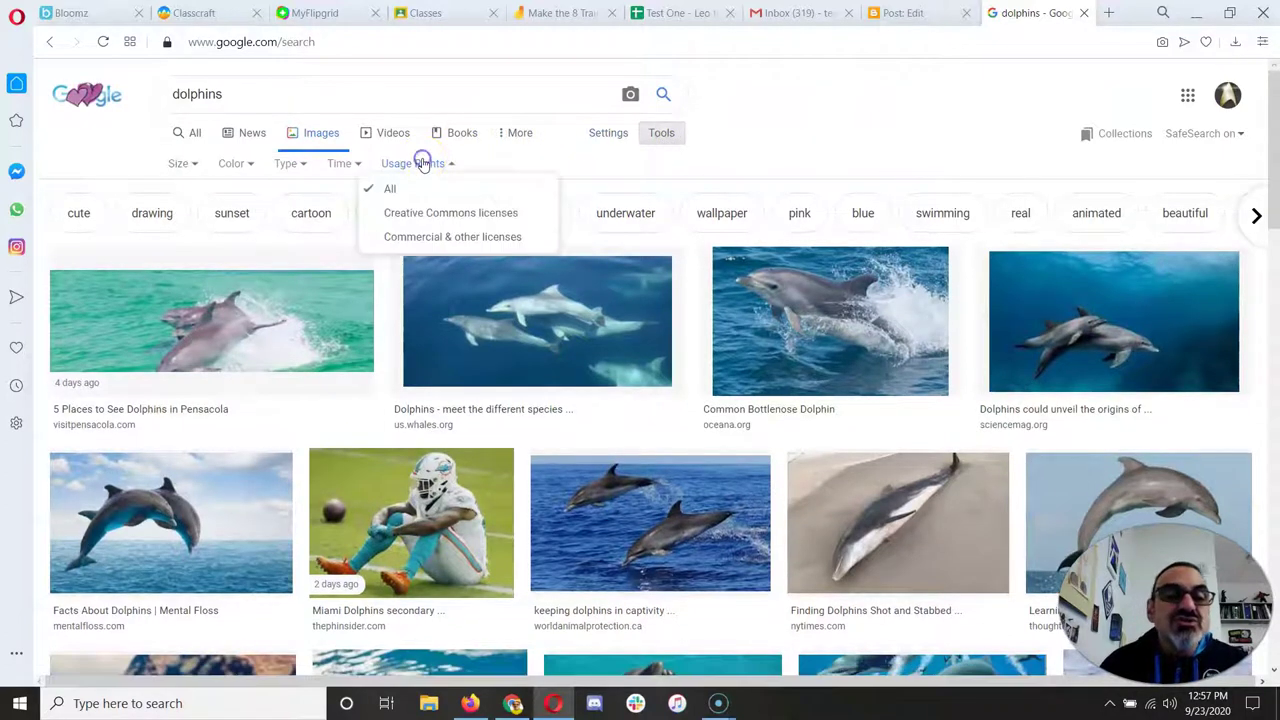
left_click(416, 214)
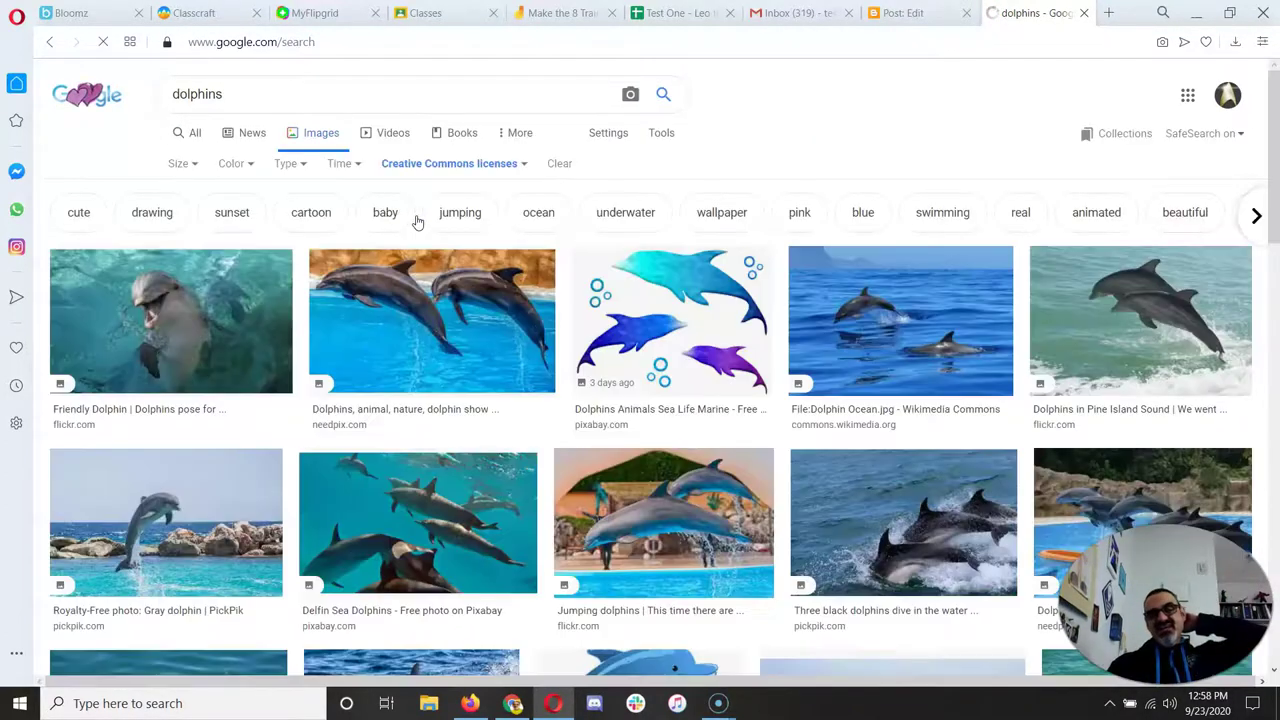
- Open the Flickr page of the "Friendly Dolphin" image and check its usage rights
left_click(240, 300)
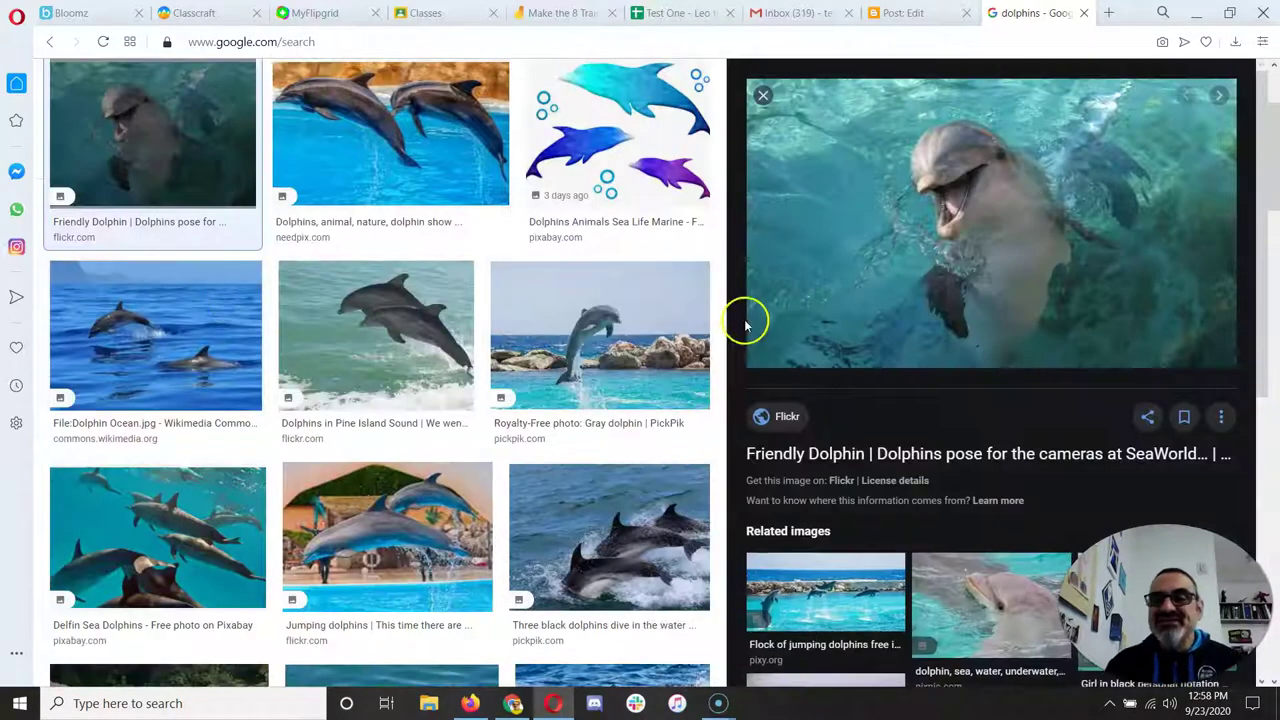
left_click(812, 452)
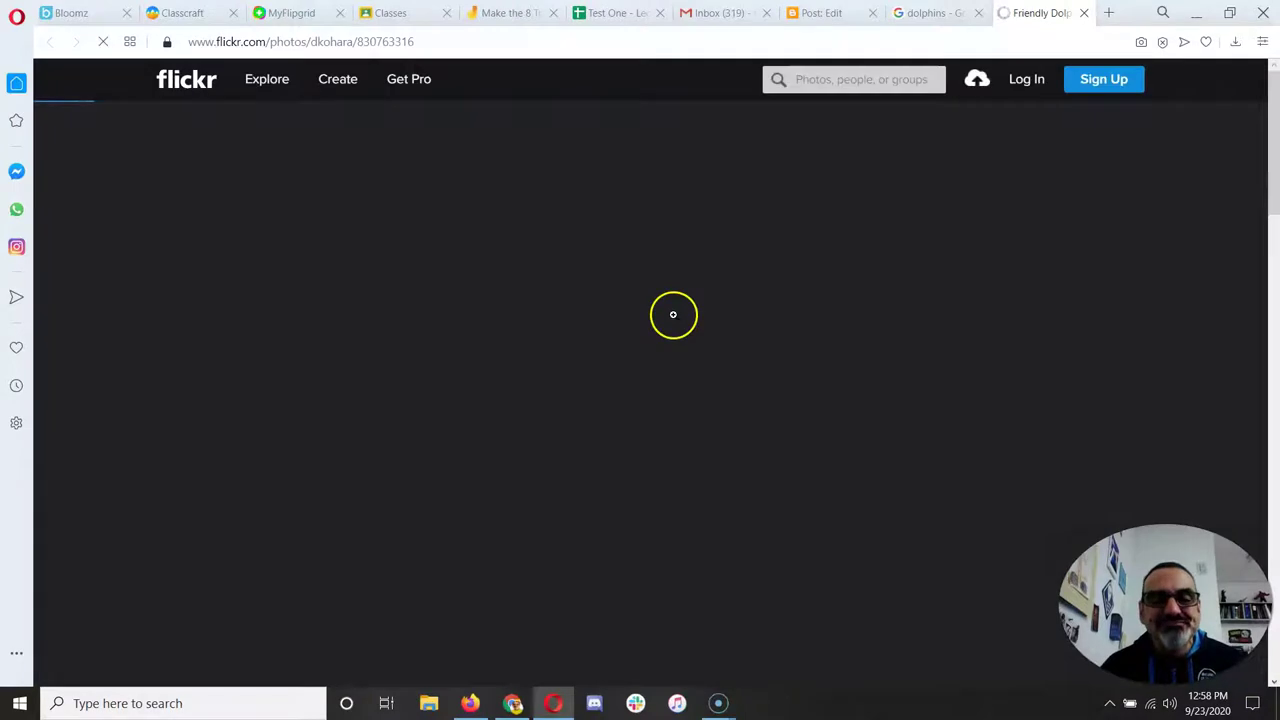
scroll(620, 405, "down", 3)
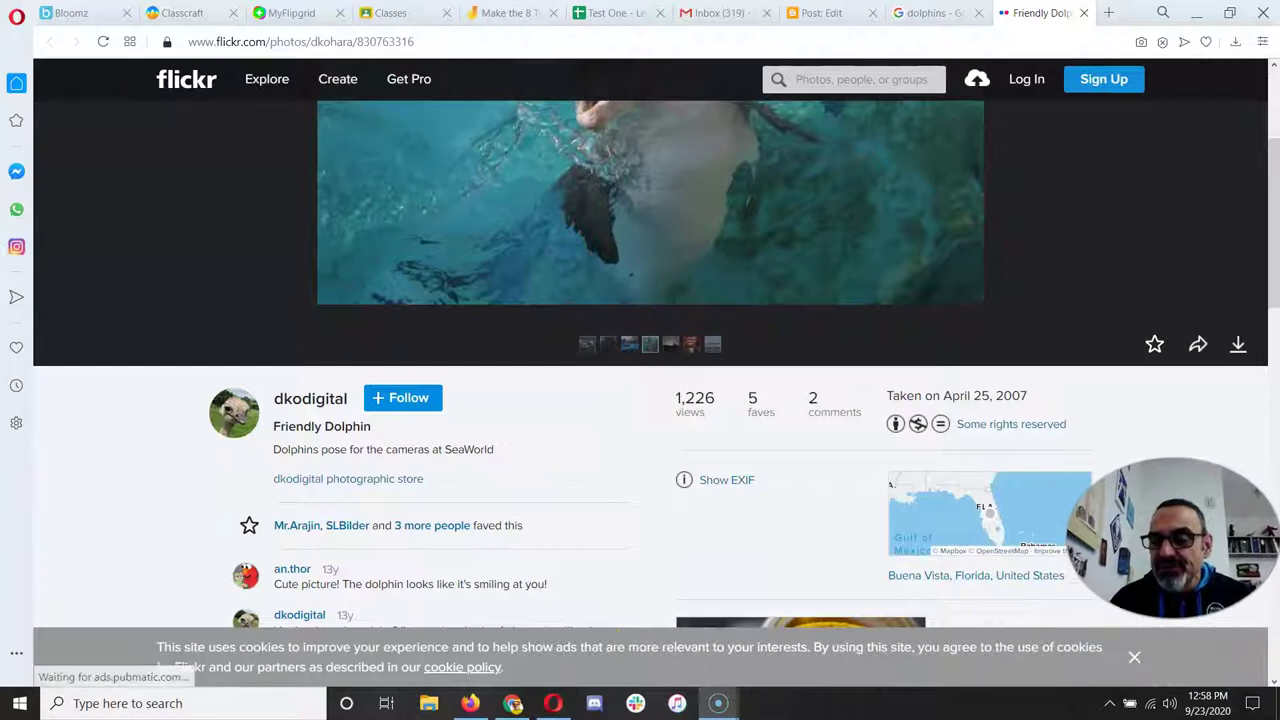
left_click(1131, 656)
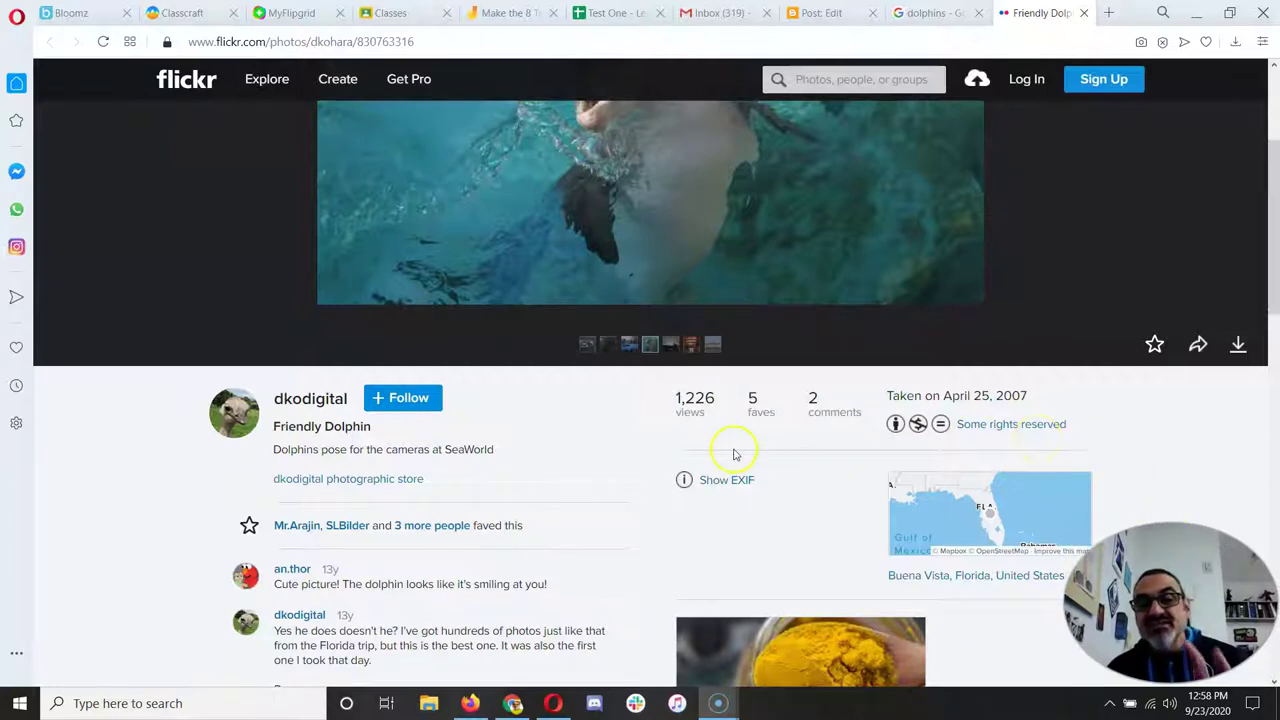
scroll(733, 454, "up", 3)
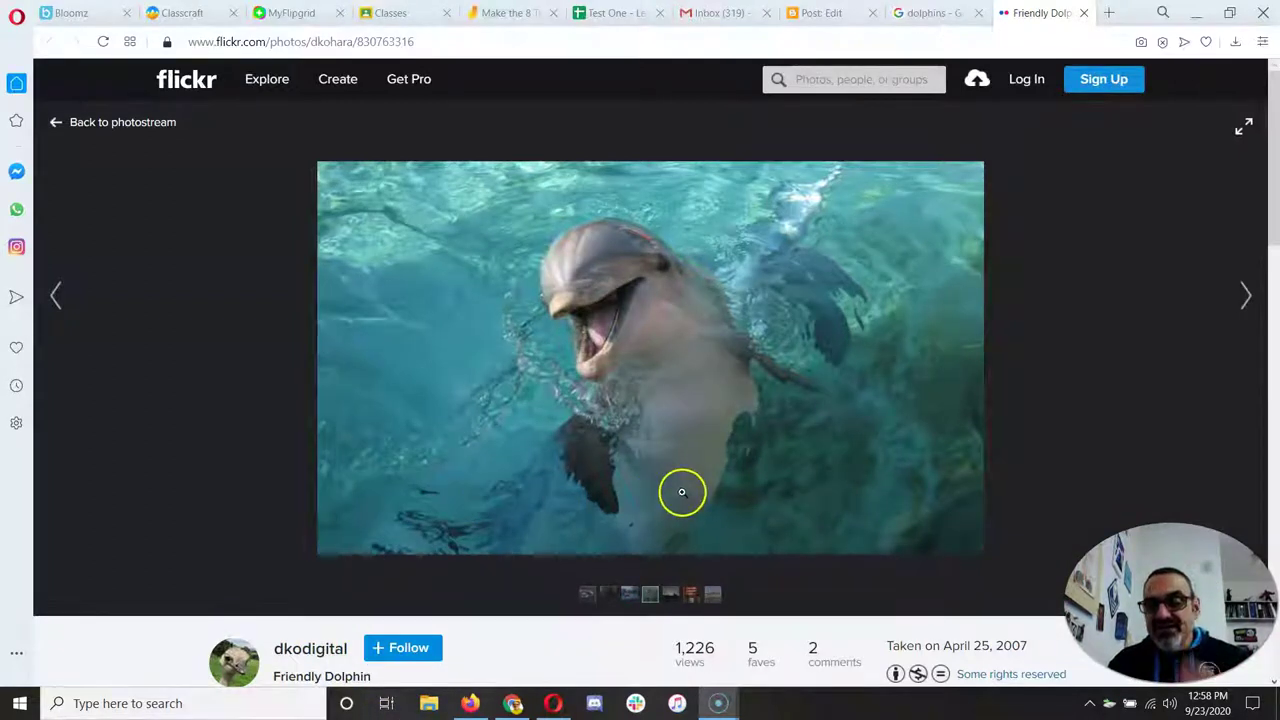
- Consult the Classcraft task instructions on saving an image, then return to the "Friendly Dolphin" Flickr page
scroll(750, 515, "down", 1)
scroll(908, 560, "up", 1)
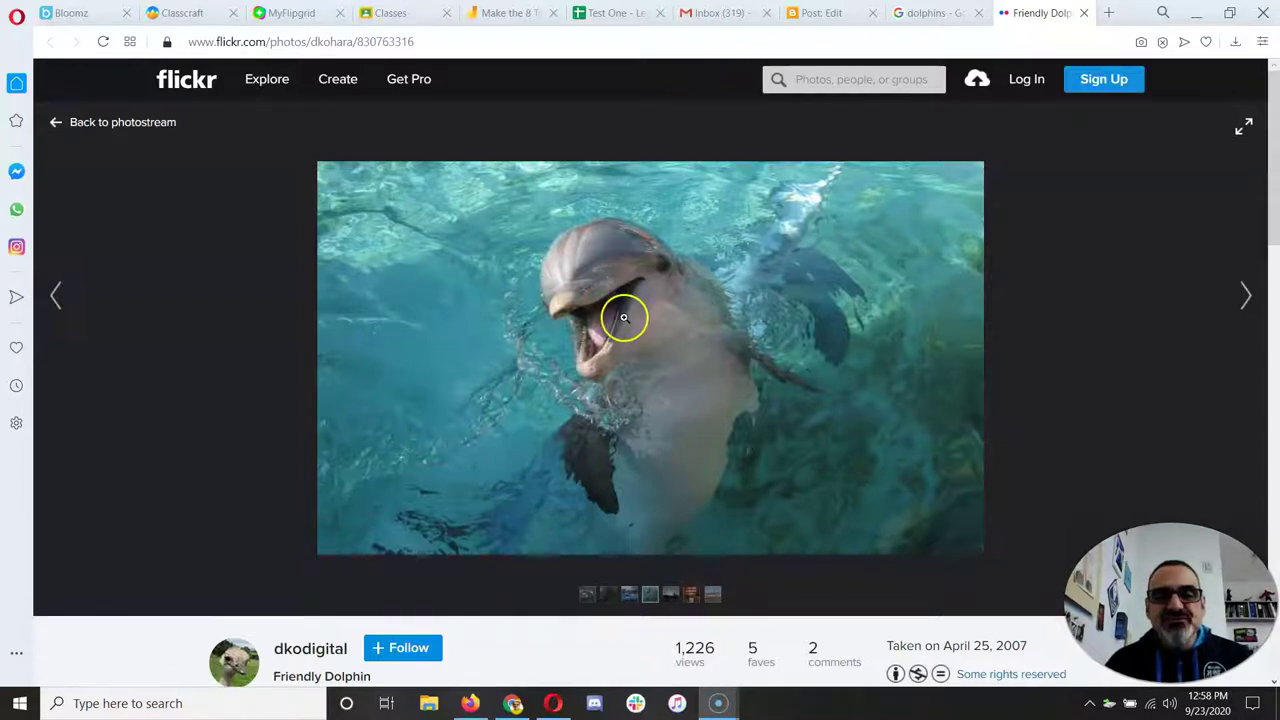
left_click(175, 14)
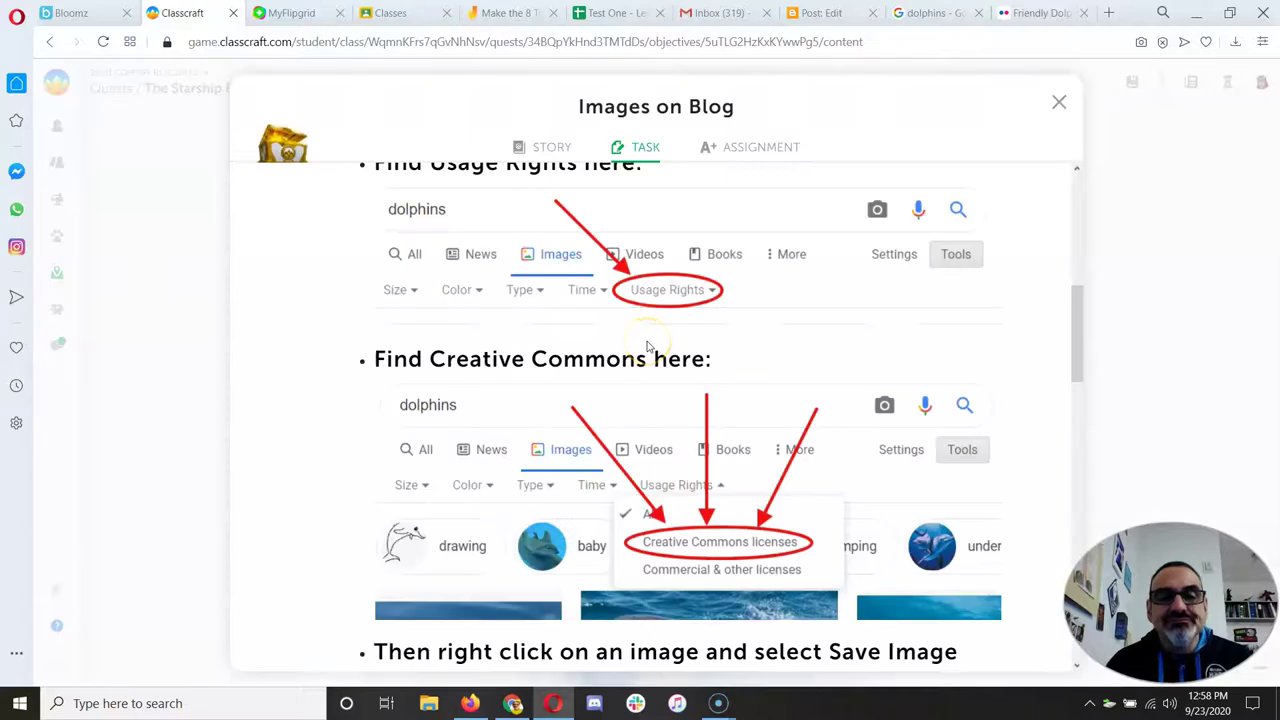
scroll(648, 346, "down", 3)
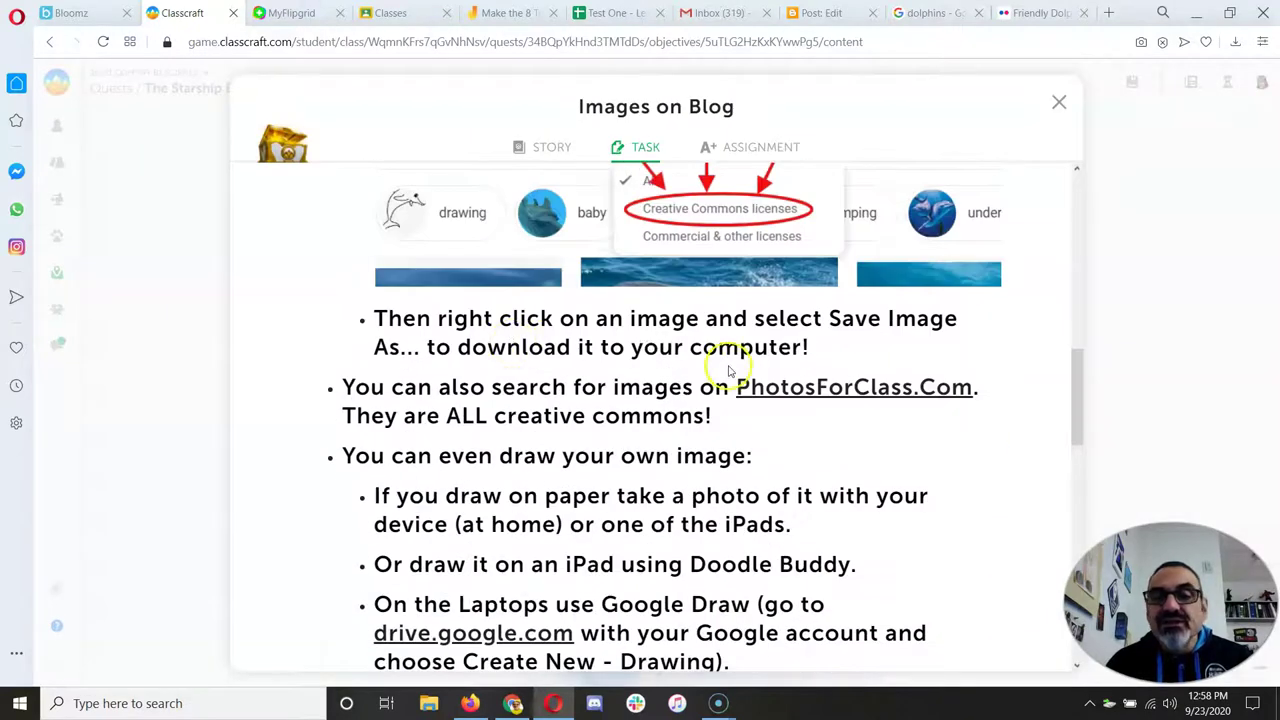
left_click(1018, 13)
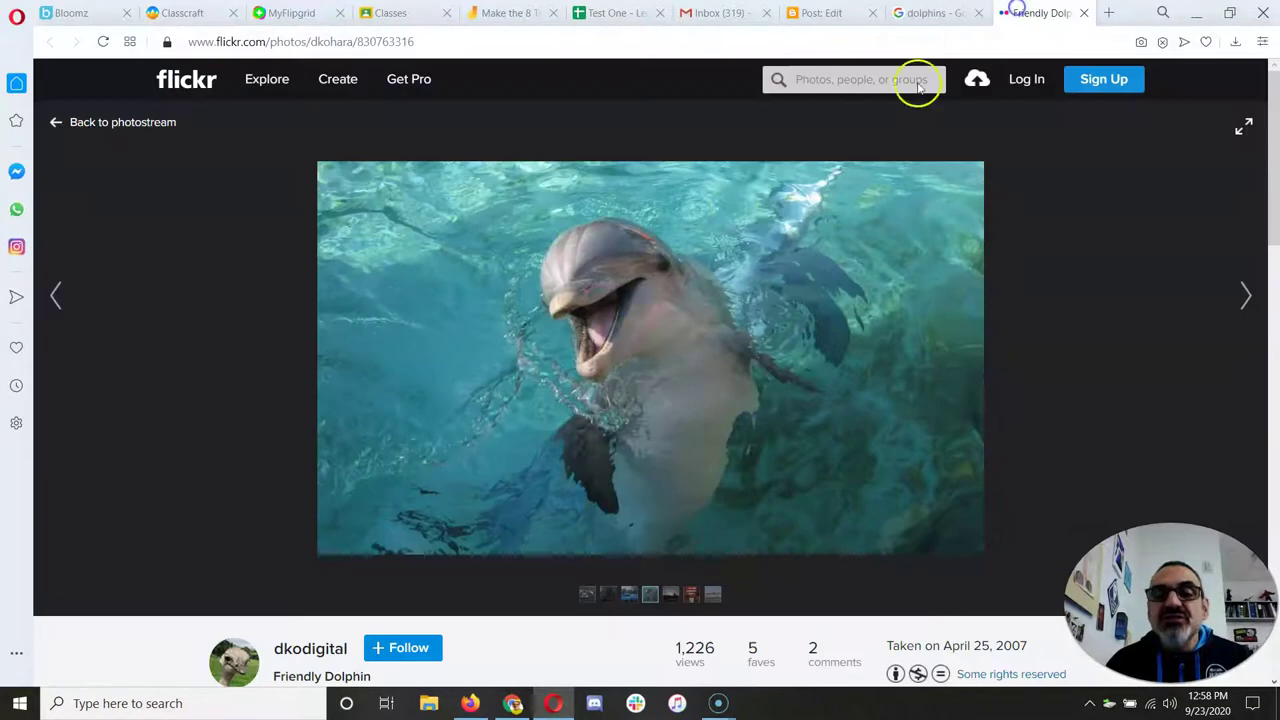
- Try to save the "Friendly Dolphin" photo directly from the image on its Flickr page
right_click(588, 323)
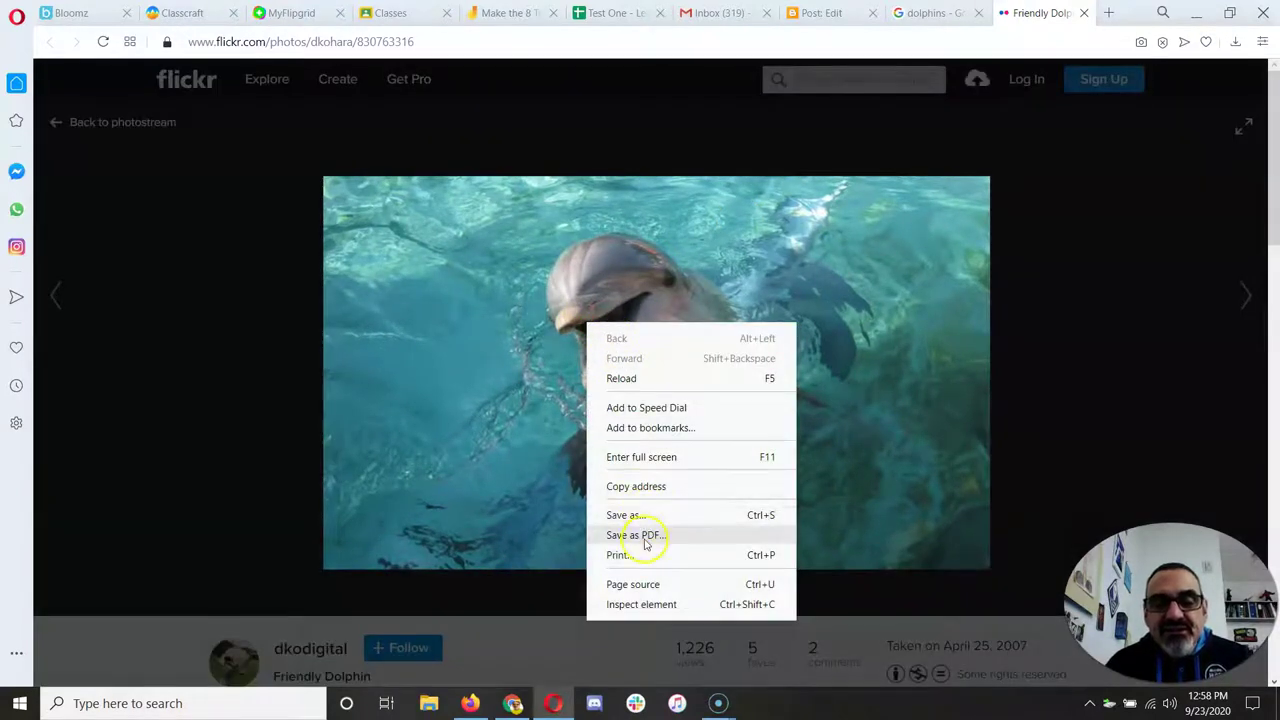
left_click(789, 421)
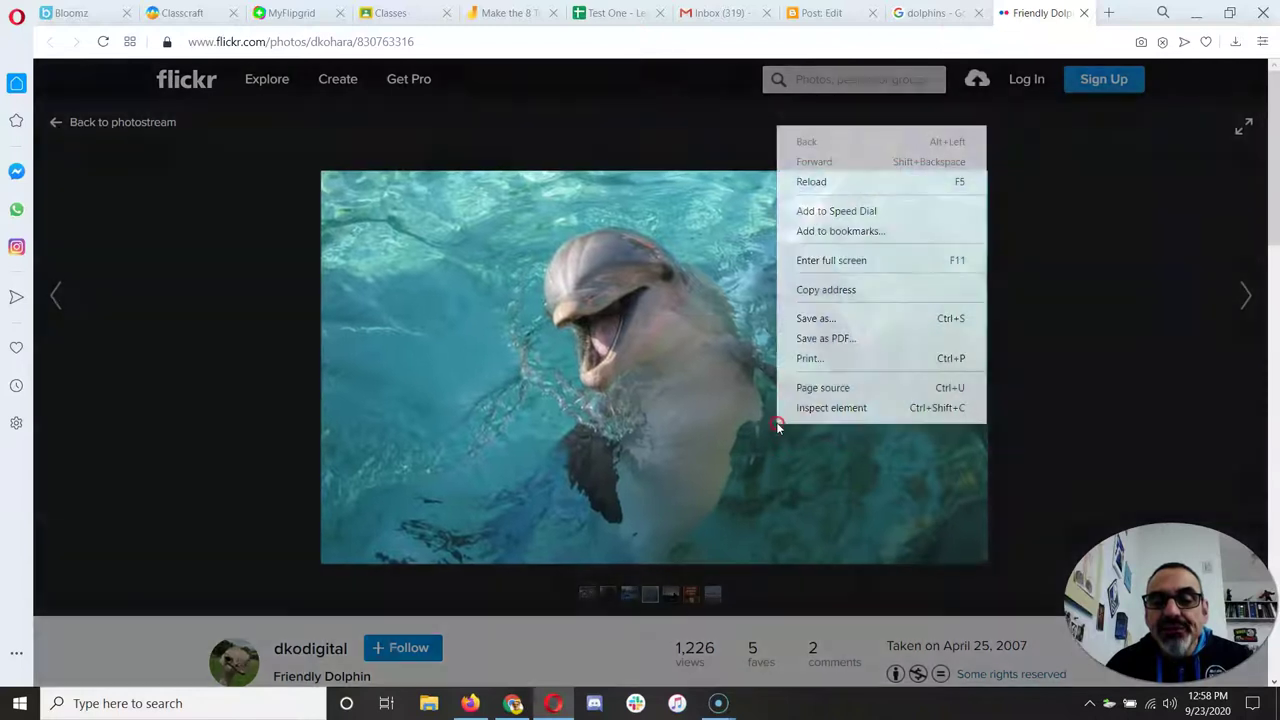
left_click(678, 412)
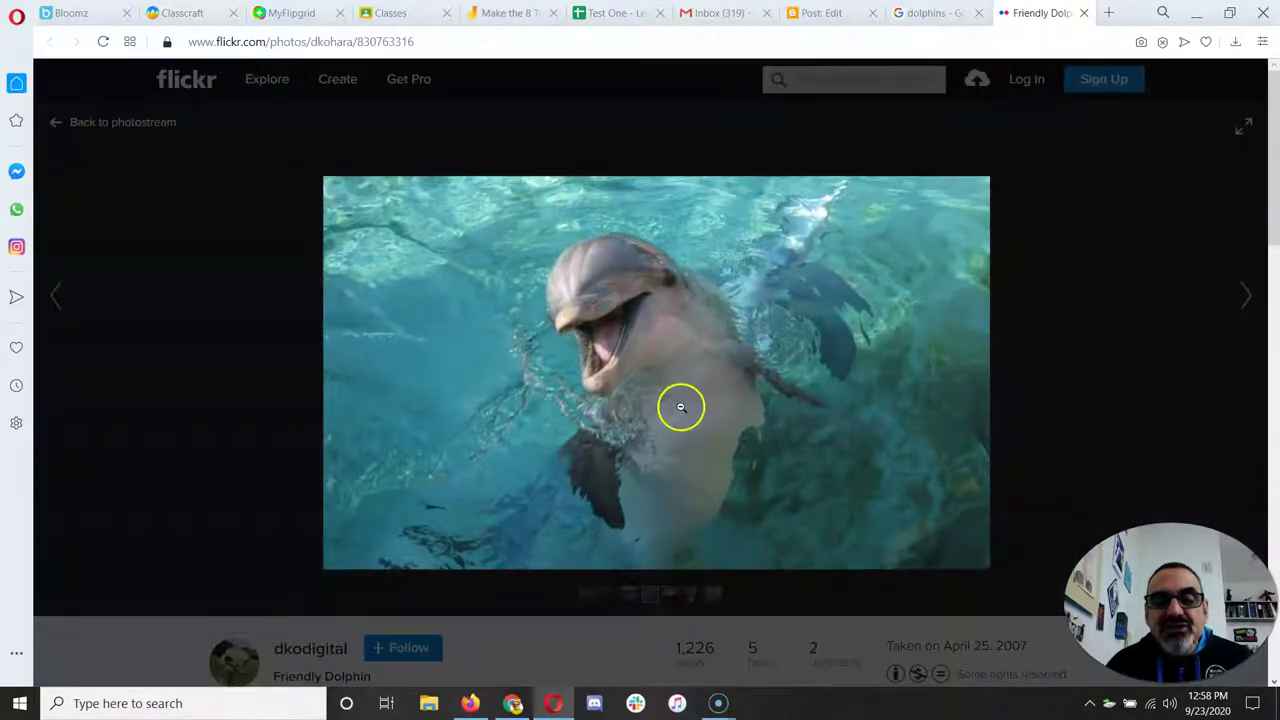
right_click(681, 407)
left_click(651, 388)
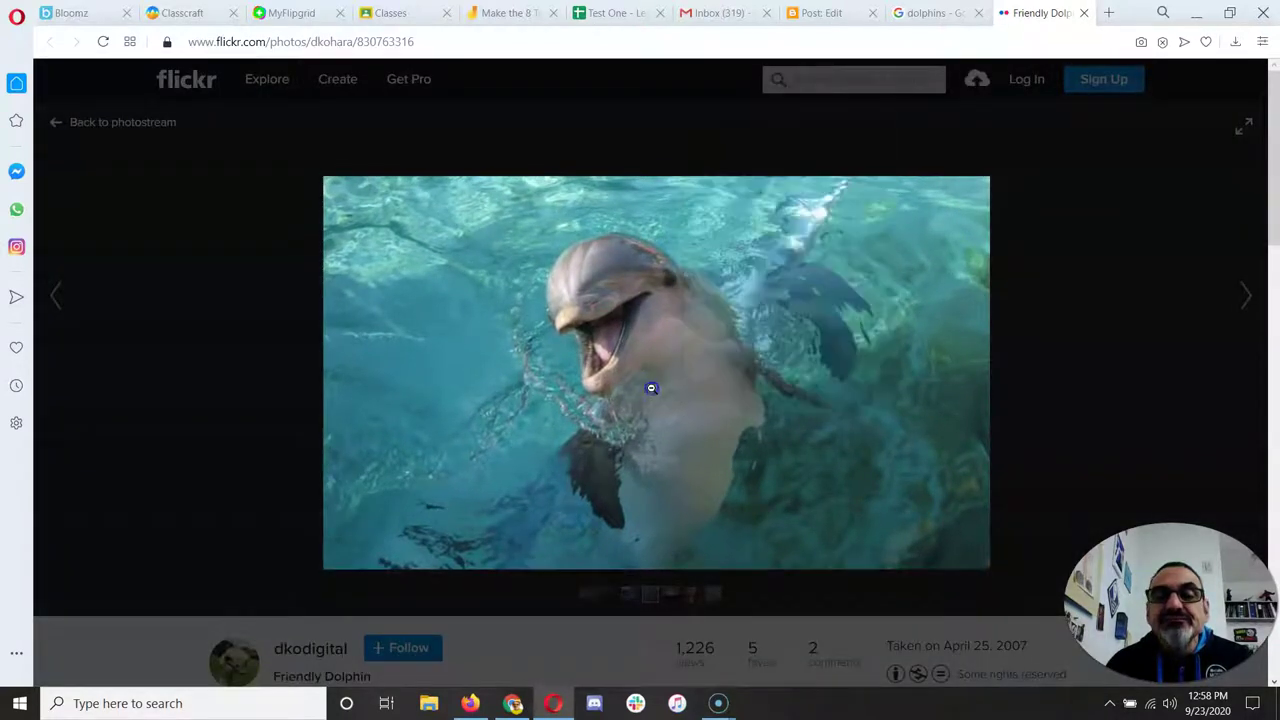
- Download the "Friendly Dolphin" photo from Flickr in the Small (400 × 236) size
scroll(791, 357, "down", 4)
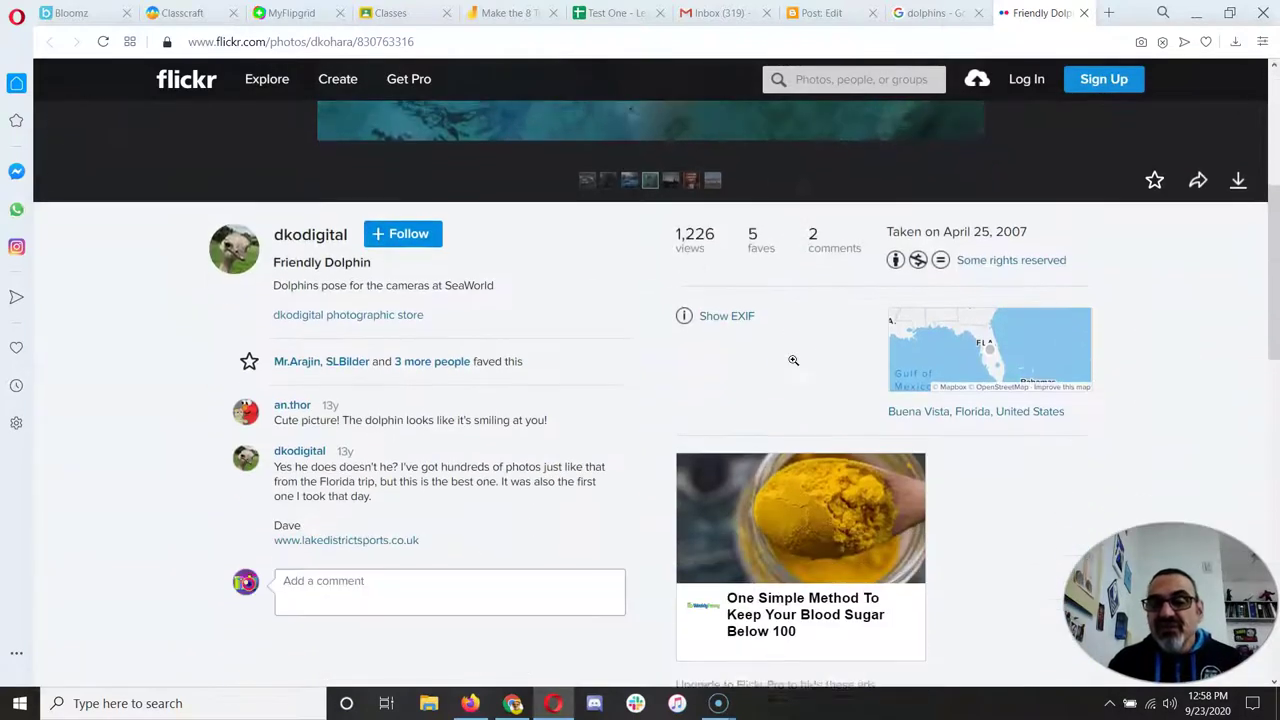
left_click(1238, 180)
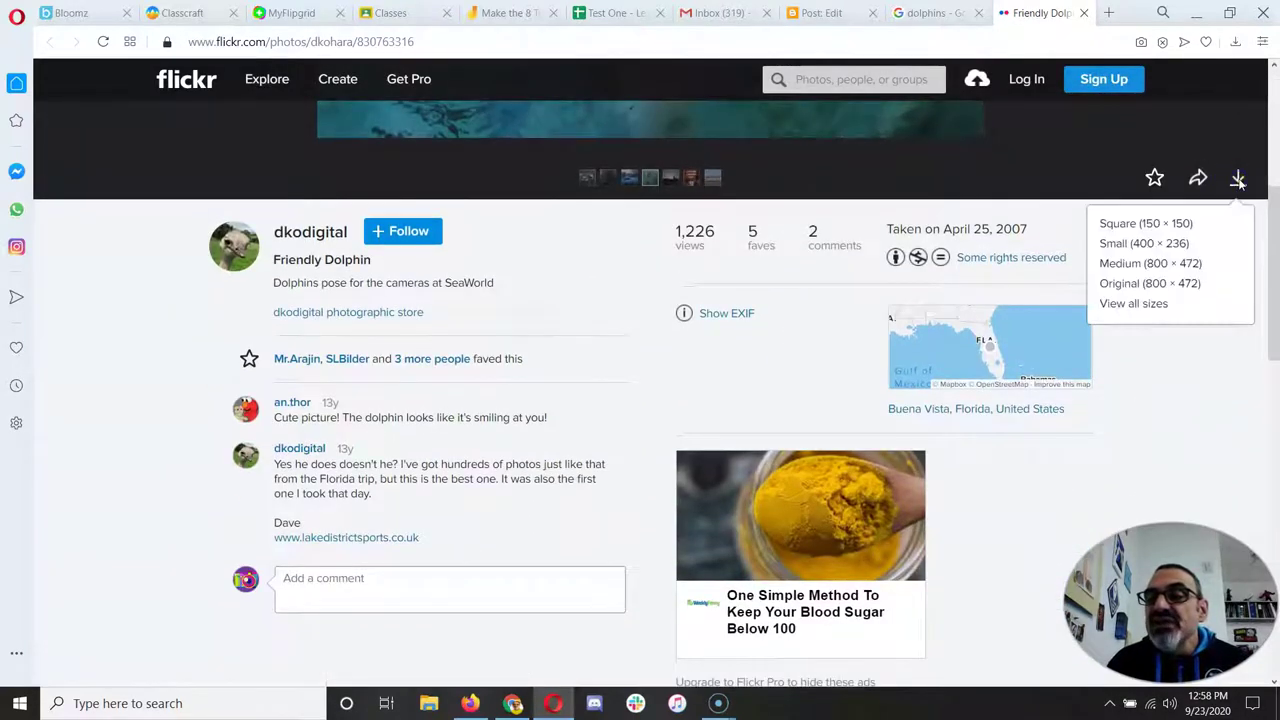
left_click(1124, 245)
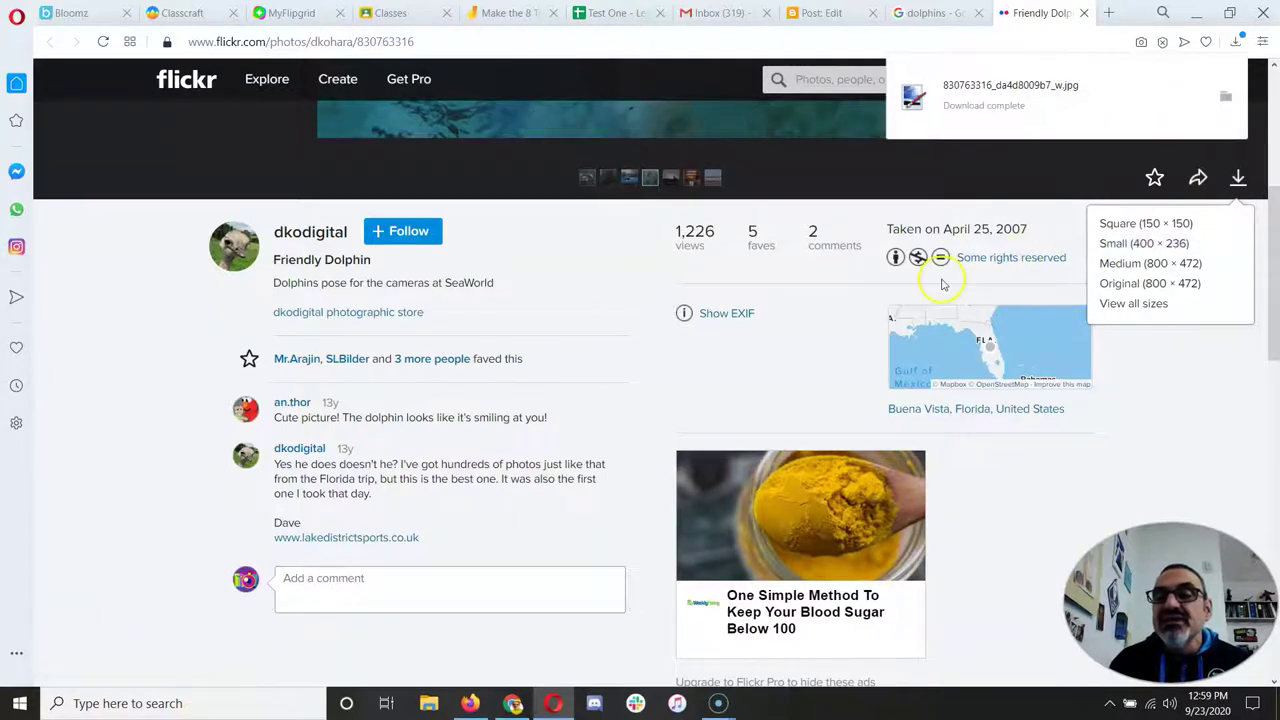
scroll(946, 271, "up", 3)
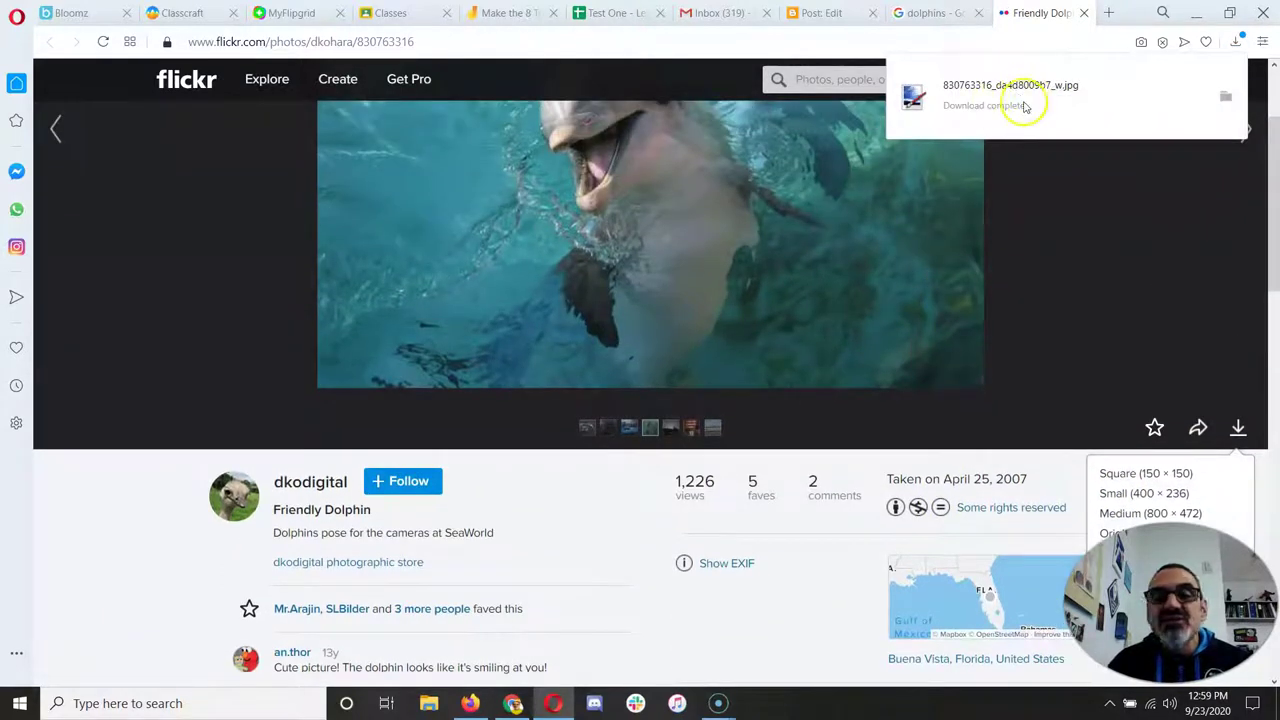
- Check the options for saving the enlarged "Friendly Dolphin" preview in the Google image results, then dismiss them
left_click(920, 14)
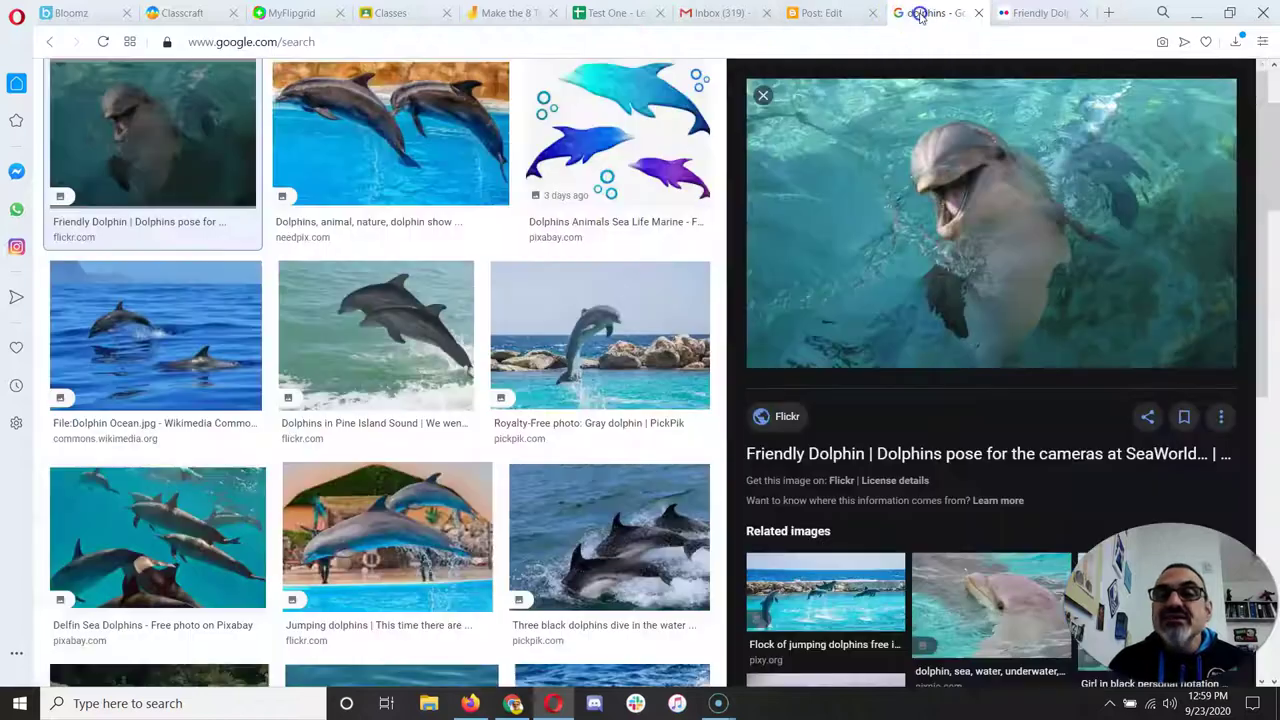
left_click(904, 237)
right_click(904, 237)
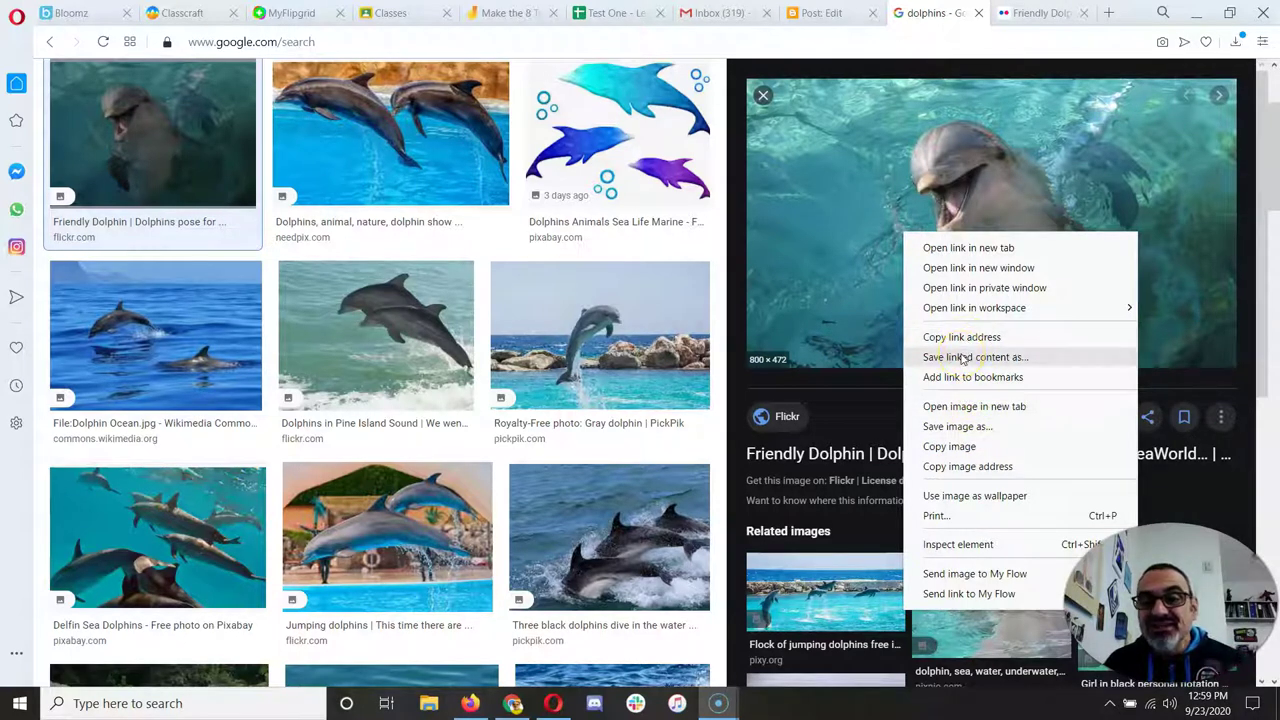
left_click(925, 152)
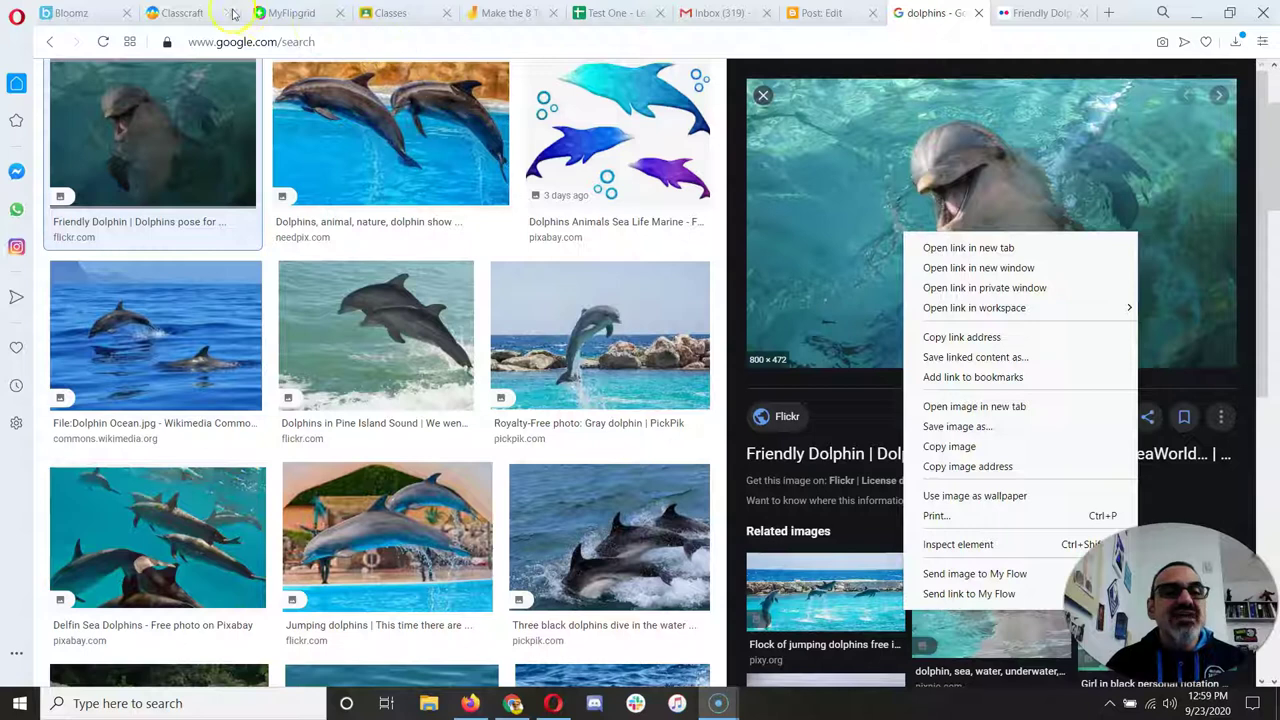
- Insert 830763316_da4d8009b7_w.jpg from the Downloads folder below the sentence in the Dolphins blog post
left_click(798, 13)
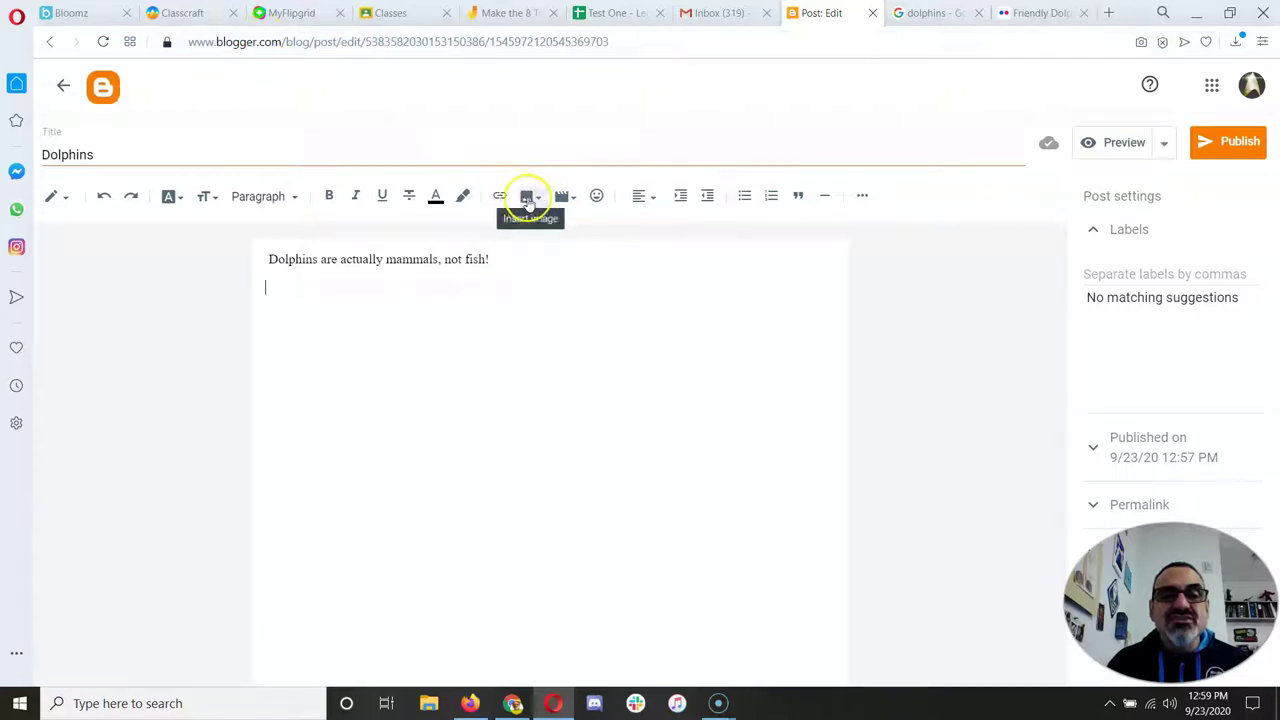
left_click(529, 195)
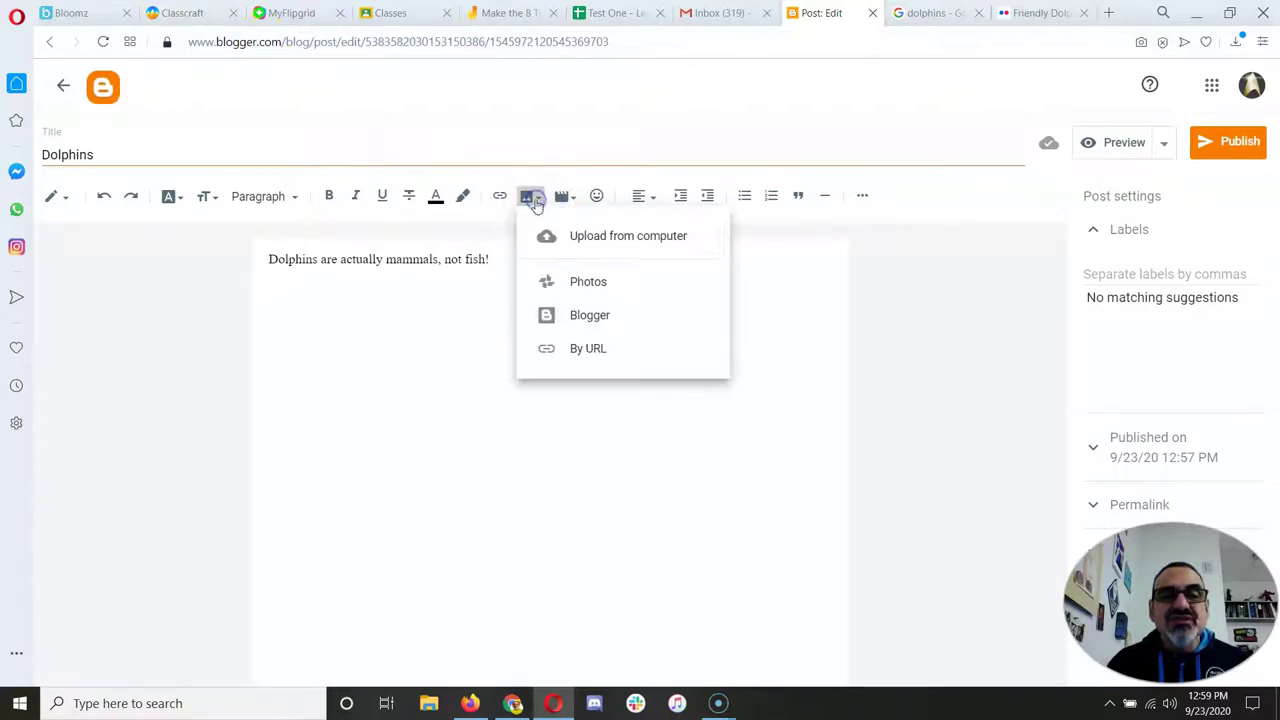
left_click(610, 240)
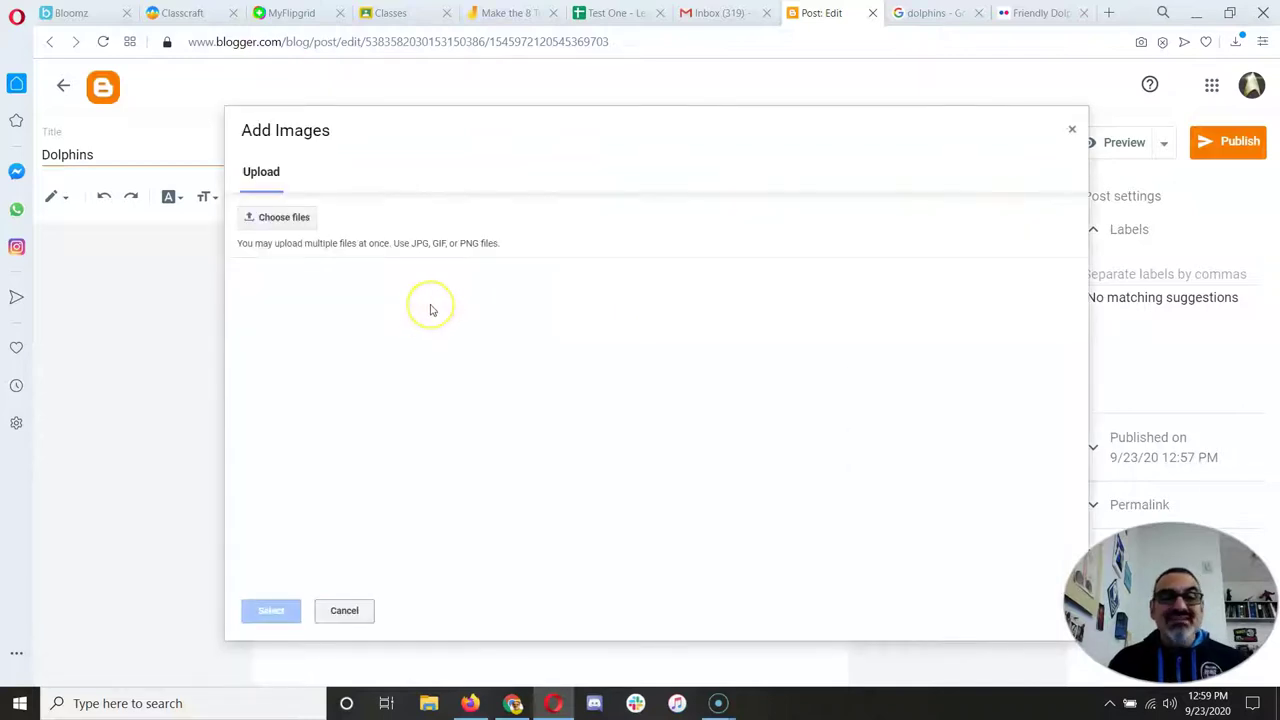
left_click(285, 217)
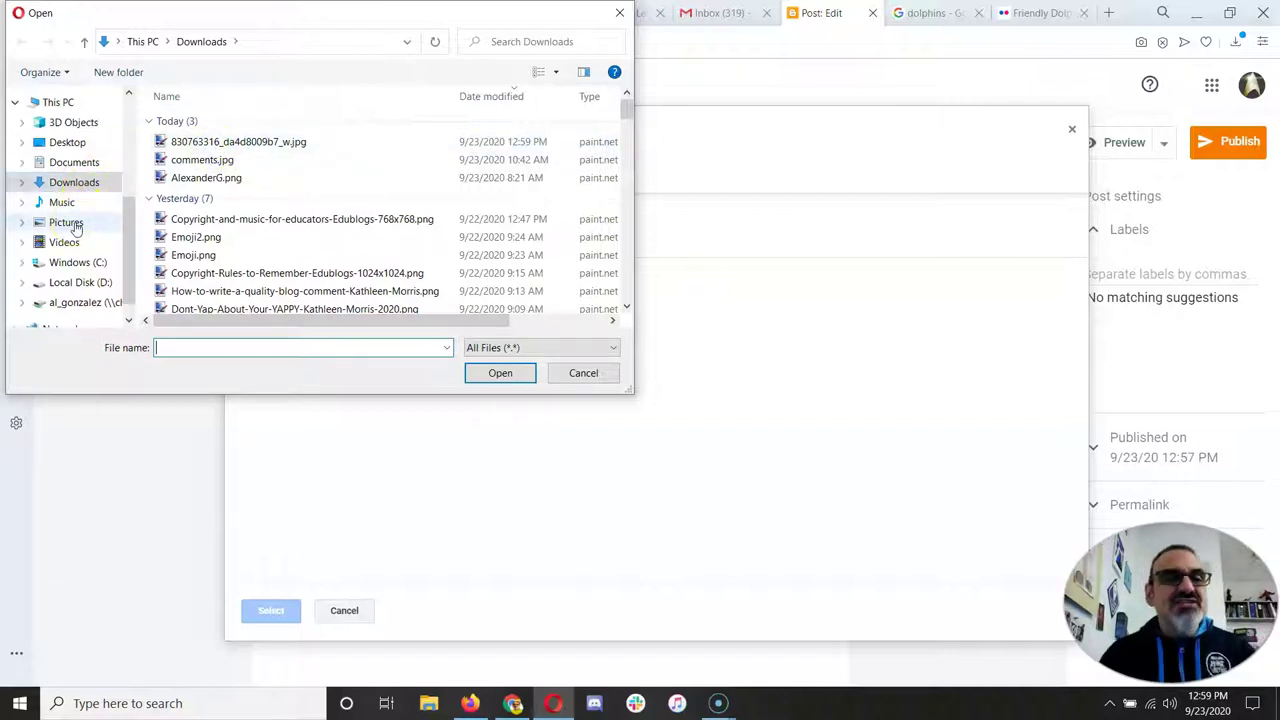
left_click(216, 141)
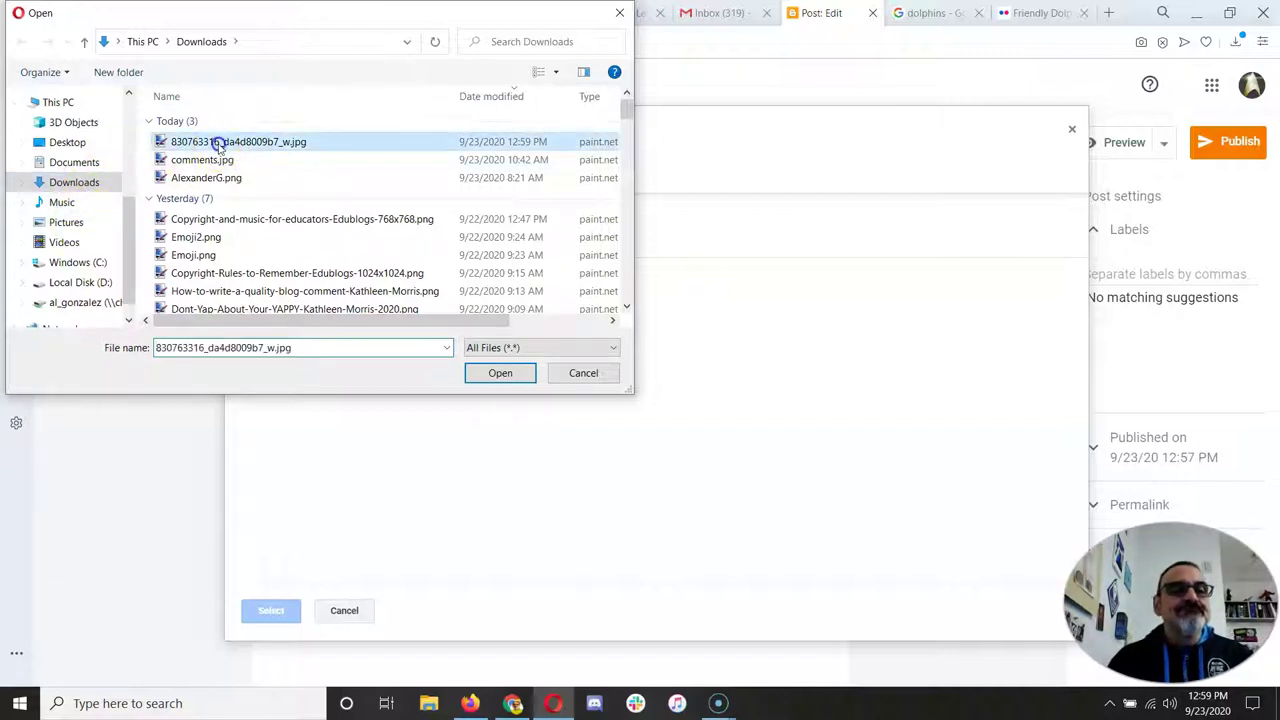
left_click(476, 372)
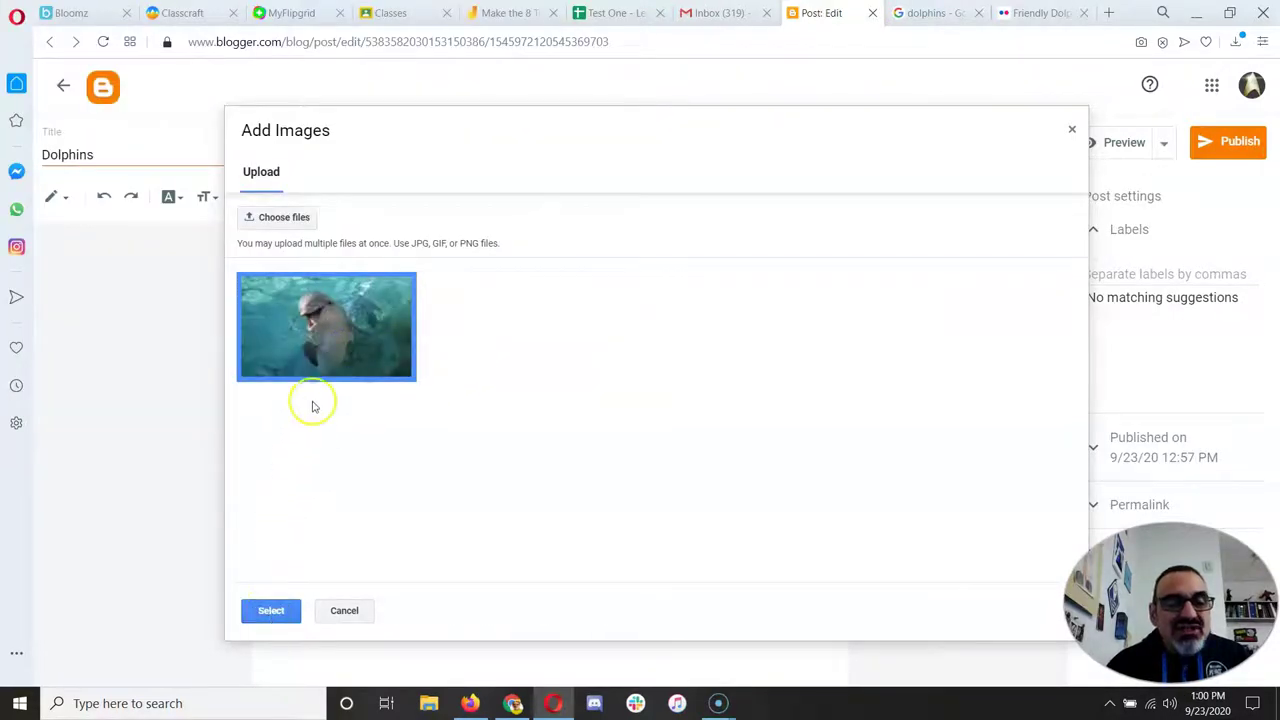
left_click(263, 608)
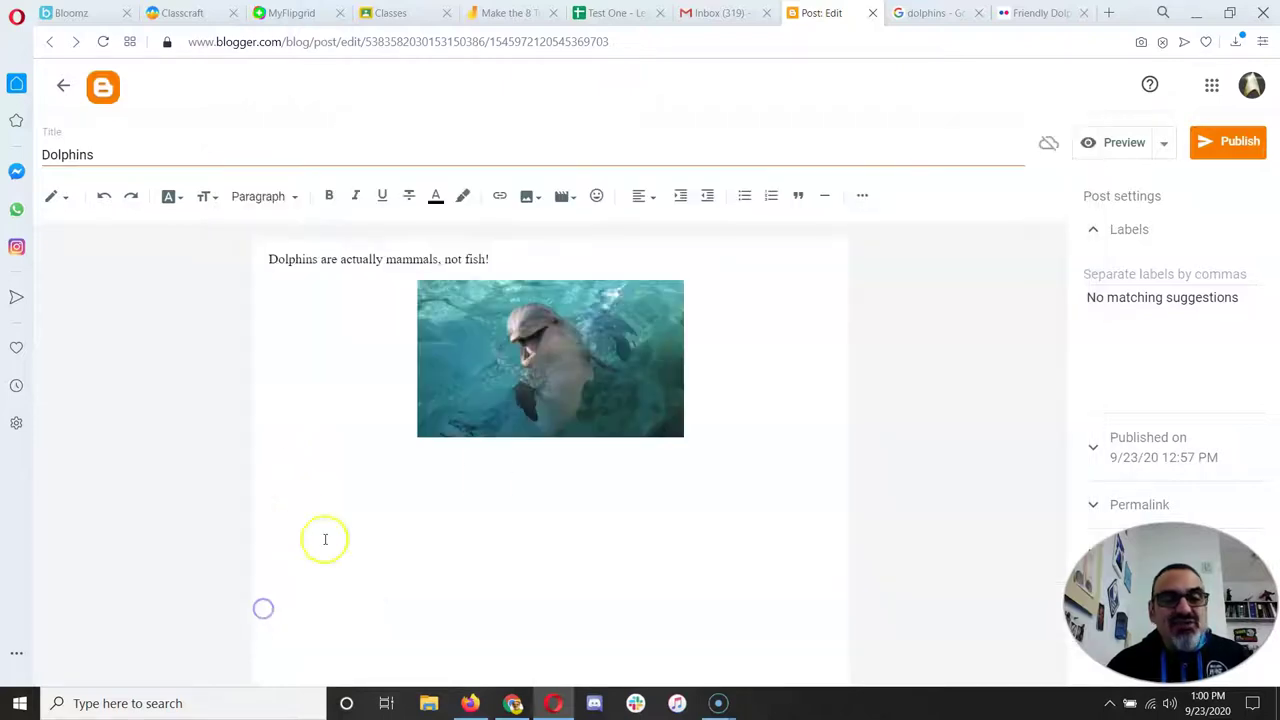
- Examine the inserted dolphin image's layout options and its alt text, title and size settings, then deselect it
left_click(488, 476)
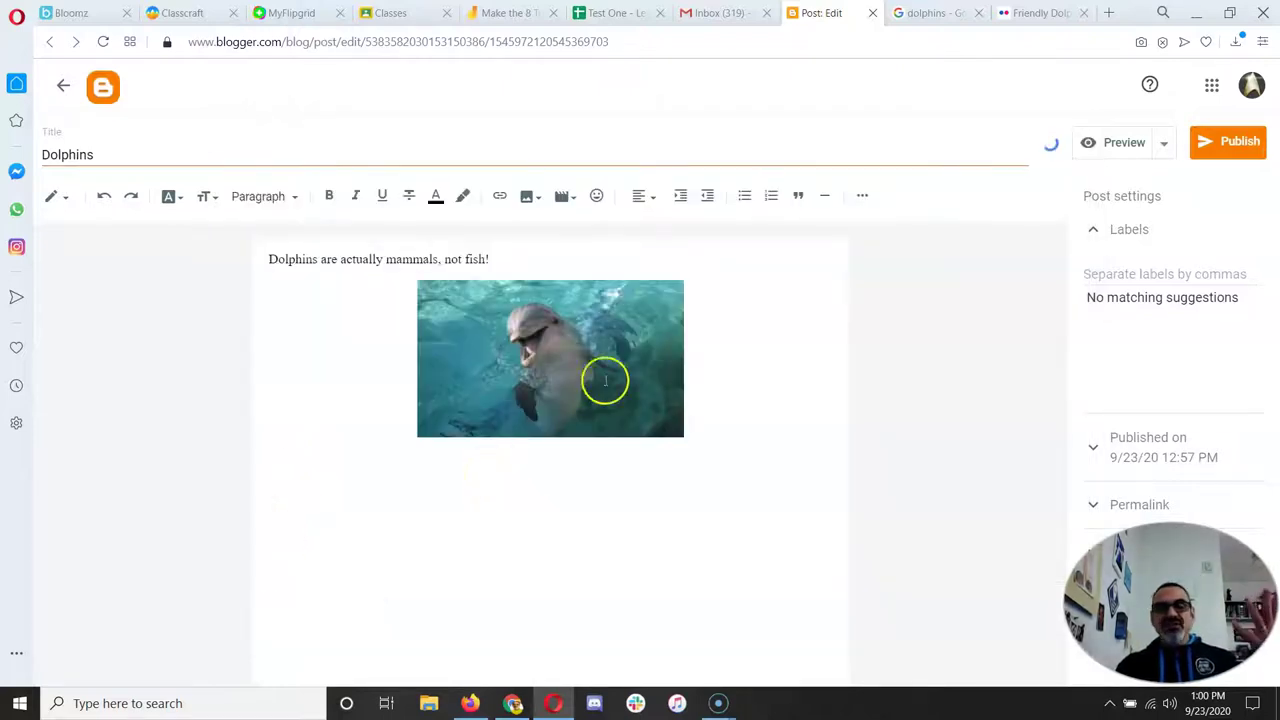
left_click(703, 385)
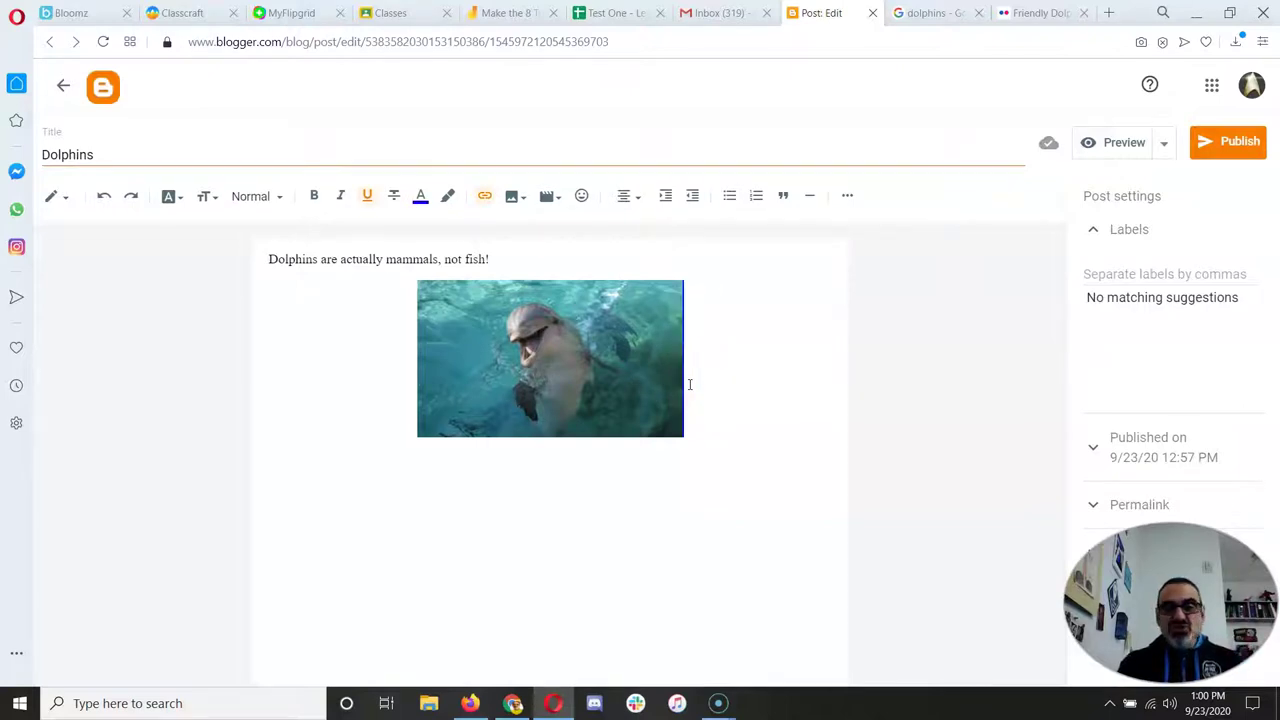
left_click(588, 400)
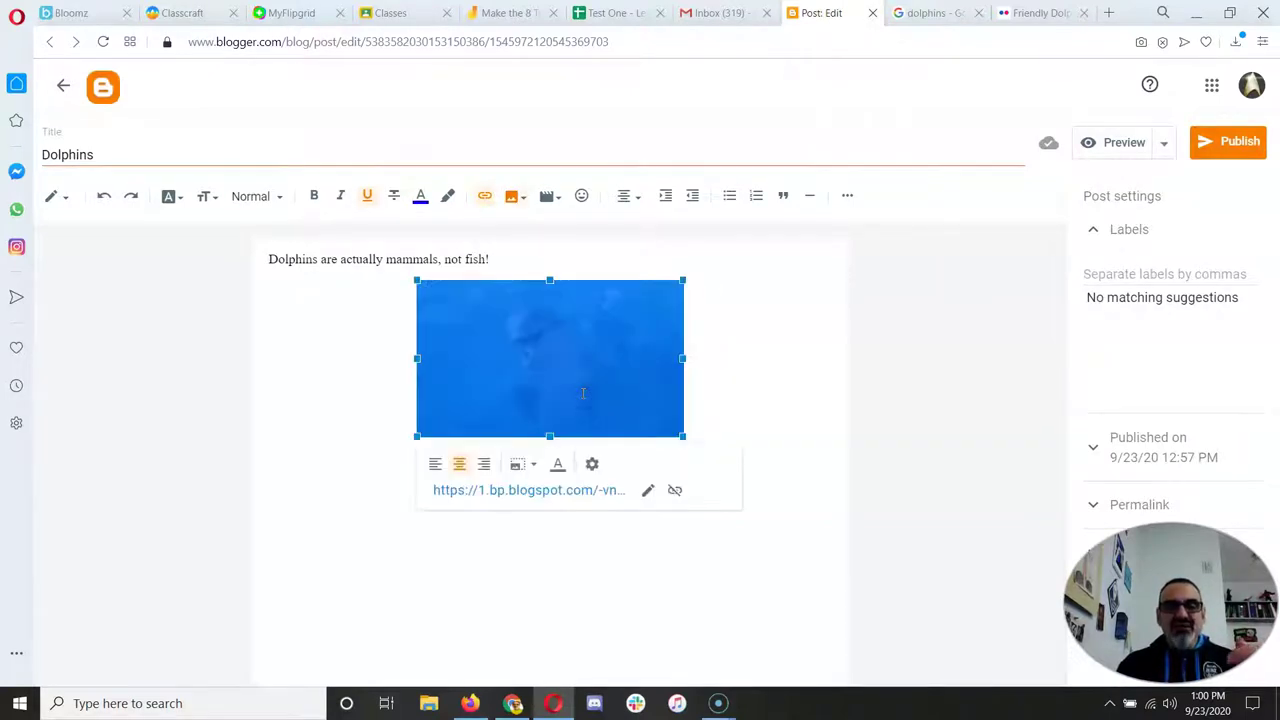
left_click(564, 425)
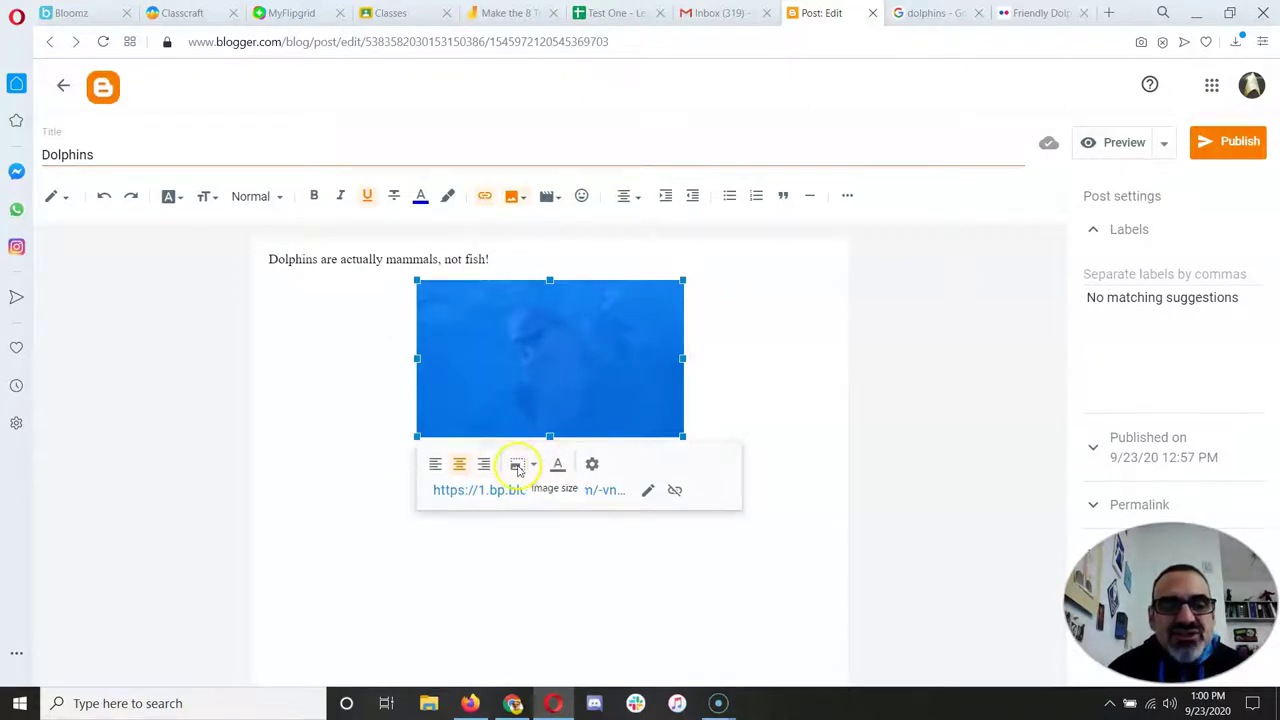
left_click(591, 465)
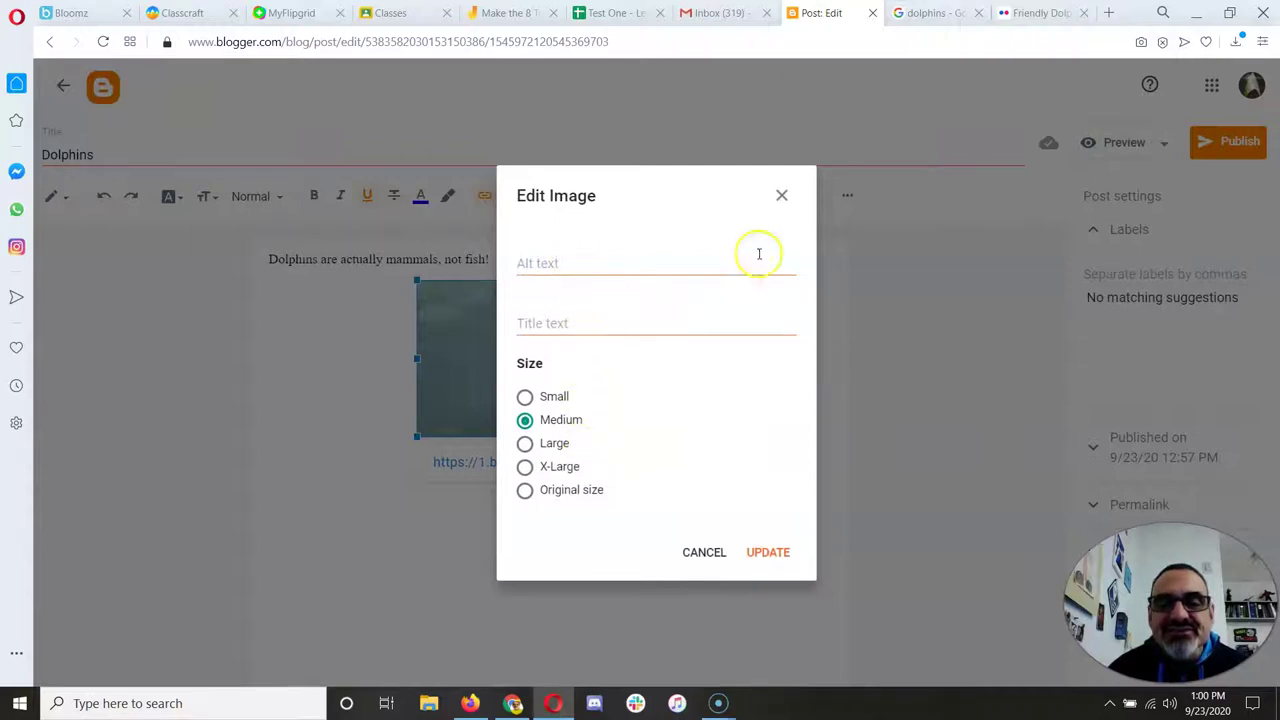
left_click(779, 195)
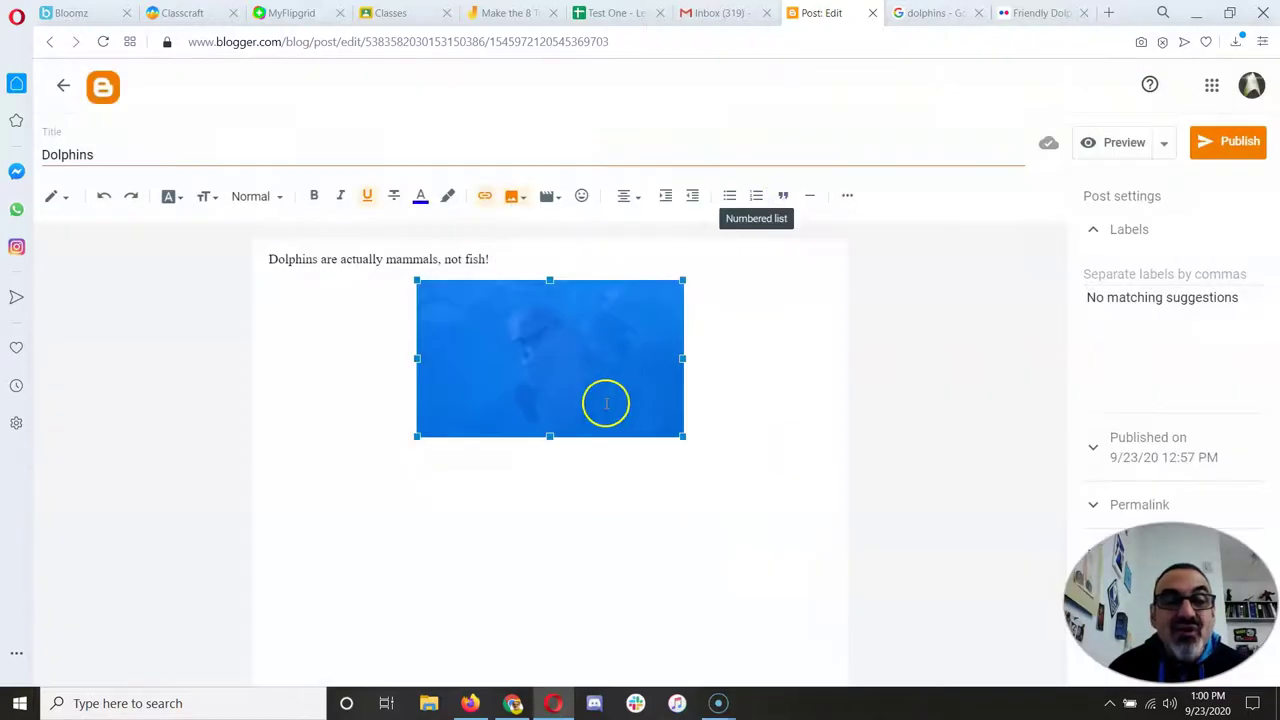
left_click(720, 412)
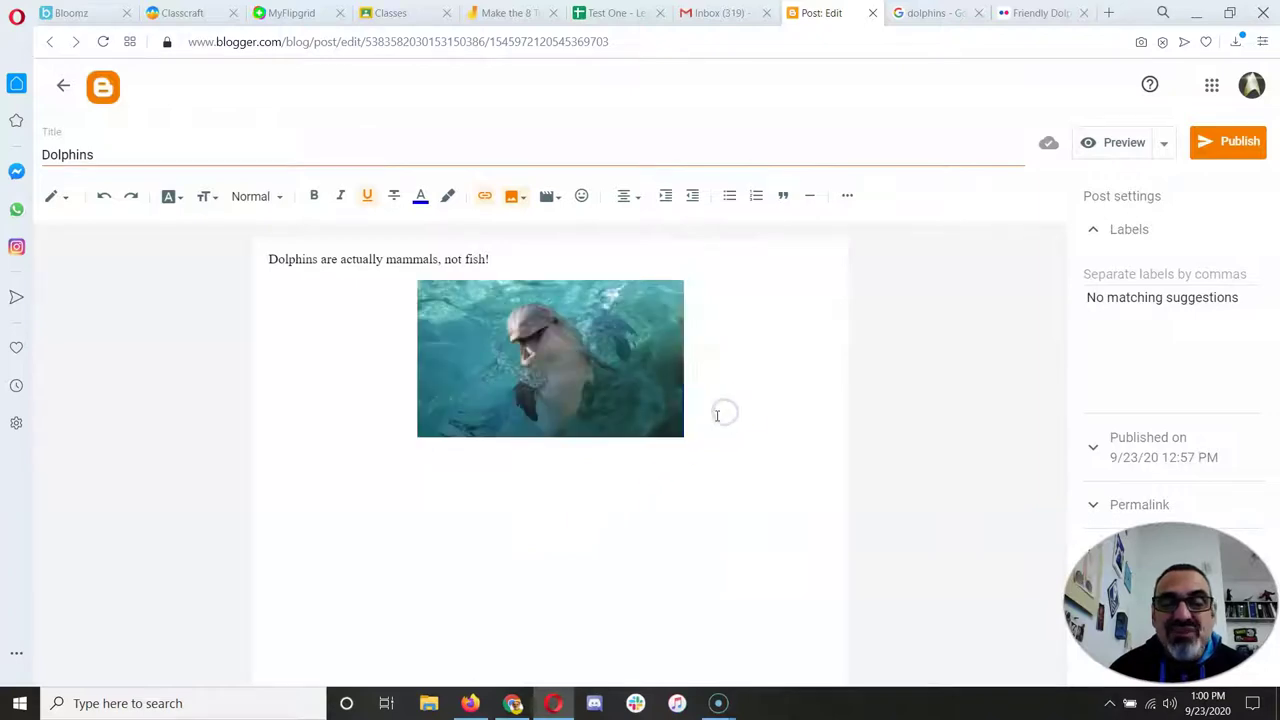
left_click(637, 458)
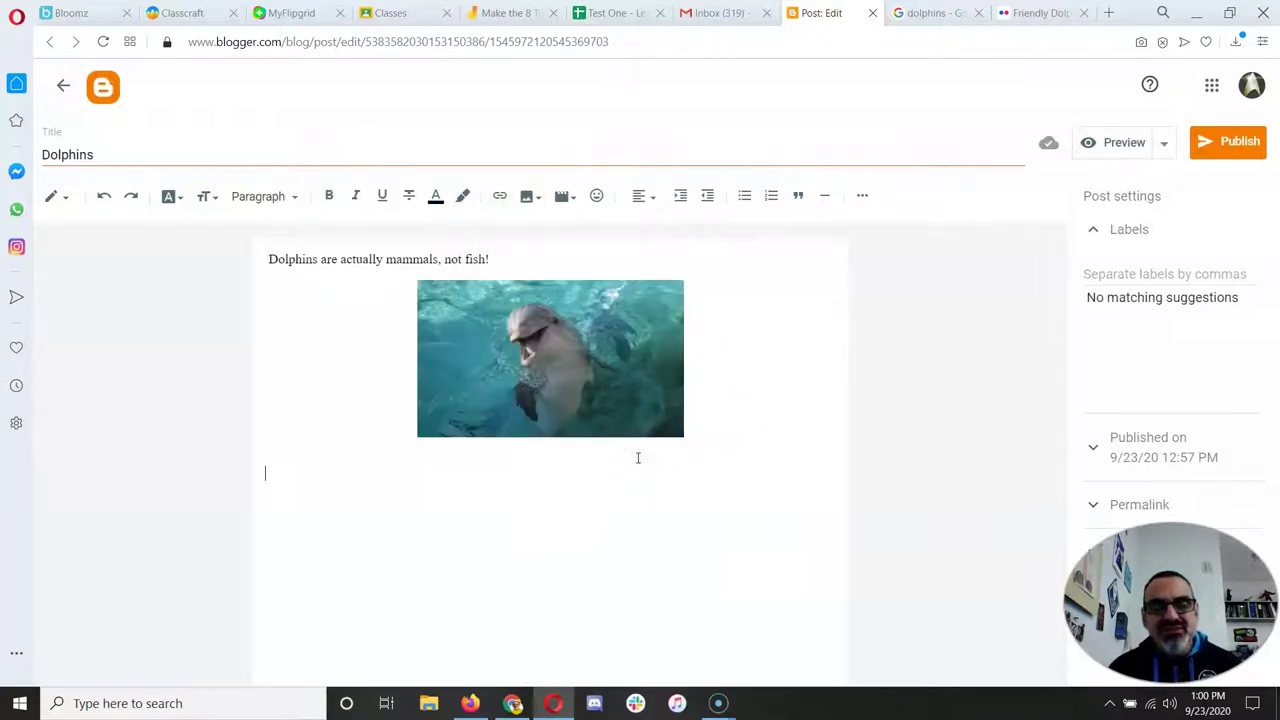
- Set the dolphin image's alt text to "This is a photo of a dolphin." and update the image
left_click(607, 393)
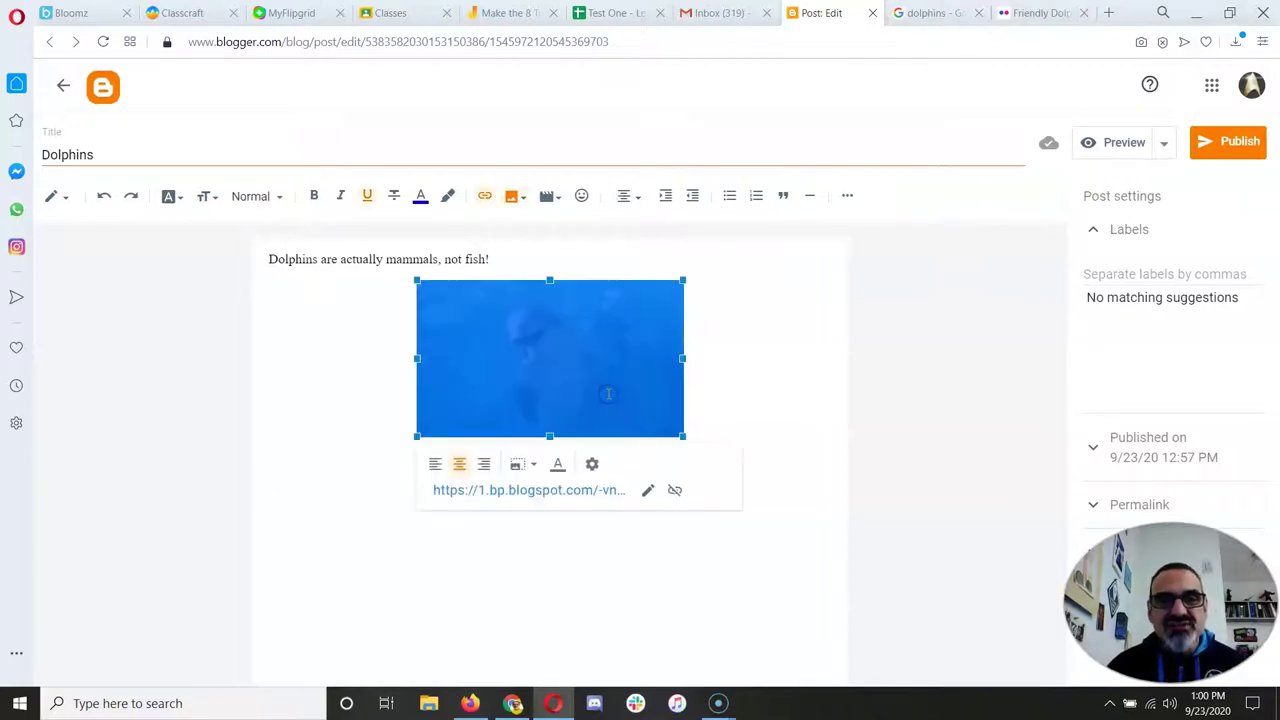
left_click(591, 465)
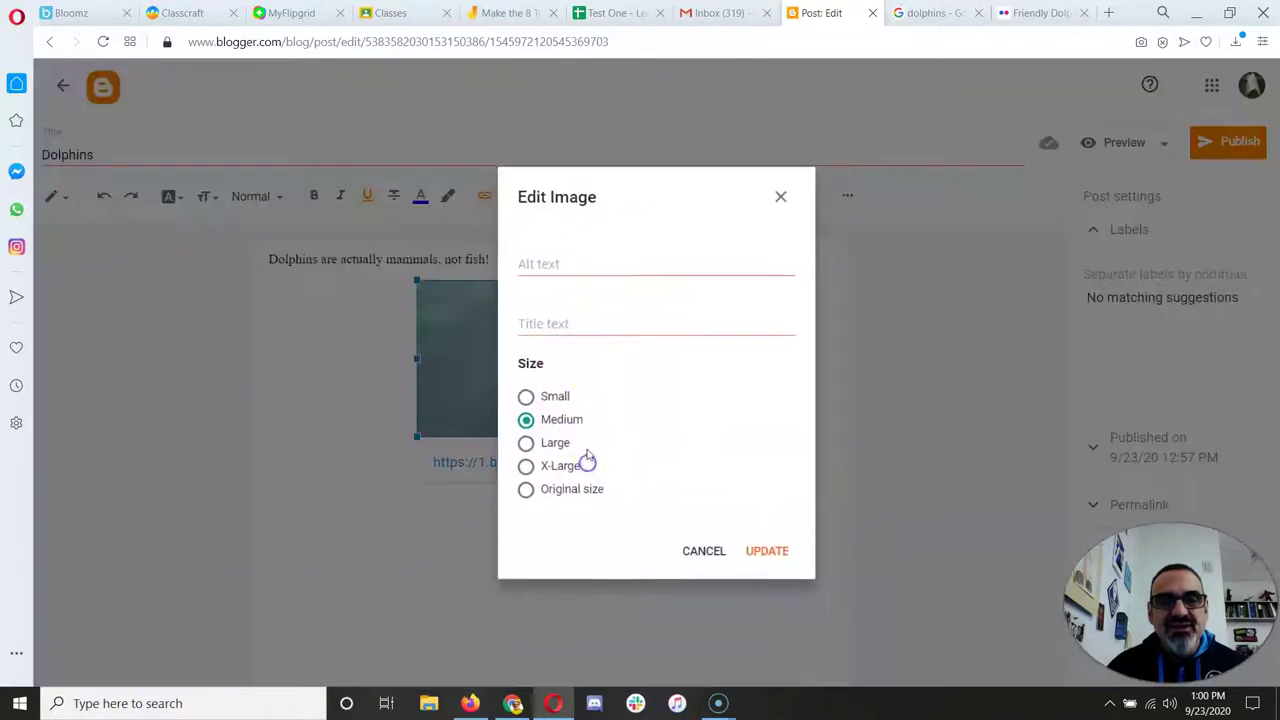
left_click(613, 263)
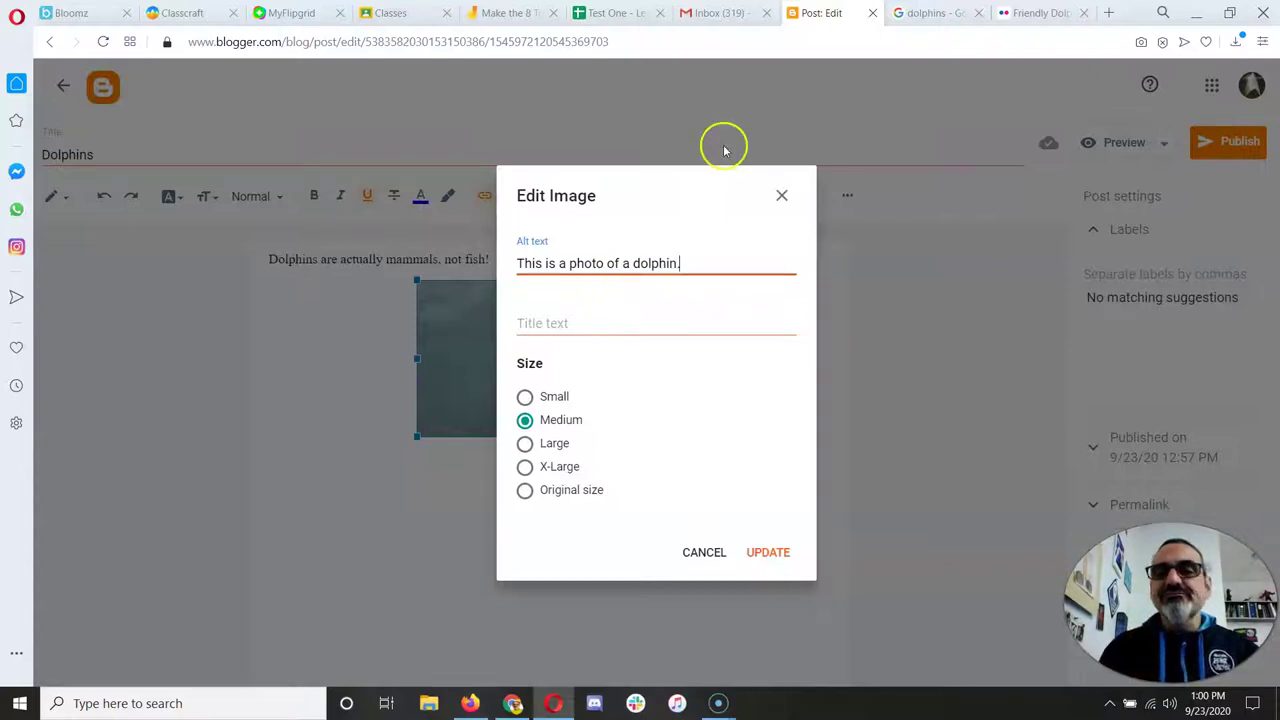
left_click(768, 552)
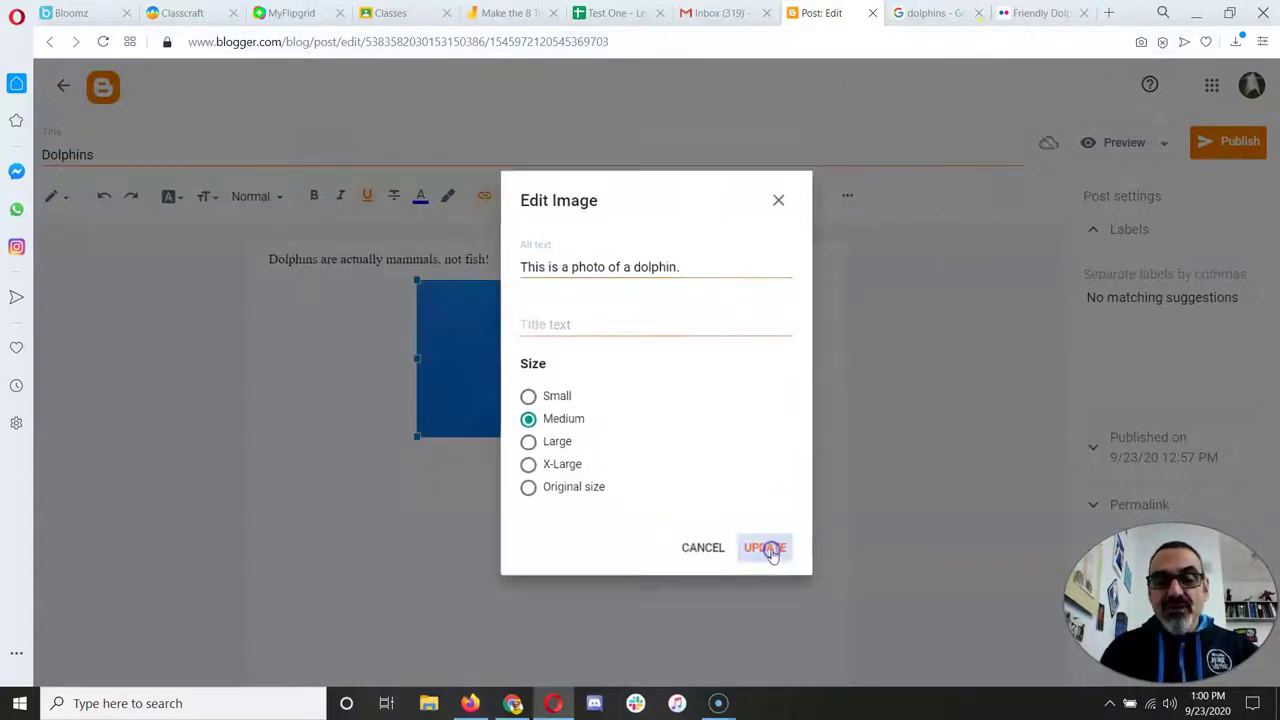
left_click(590, 498)
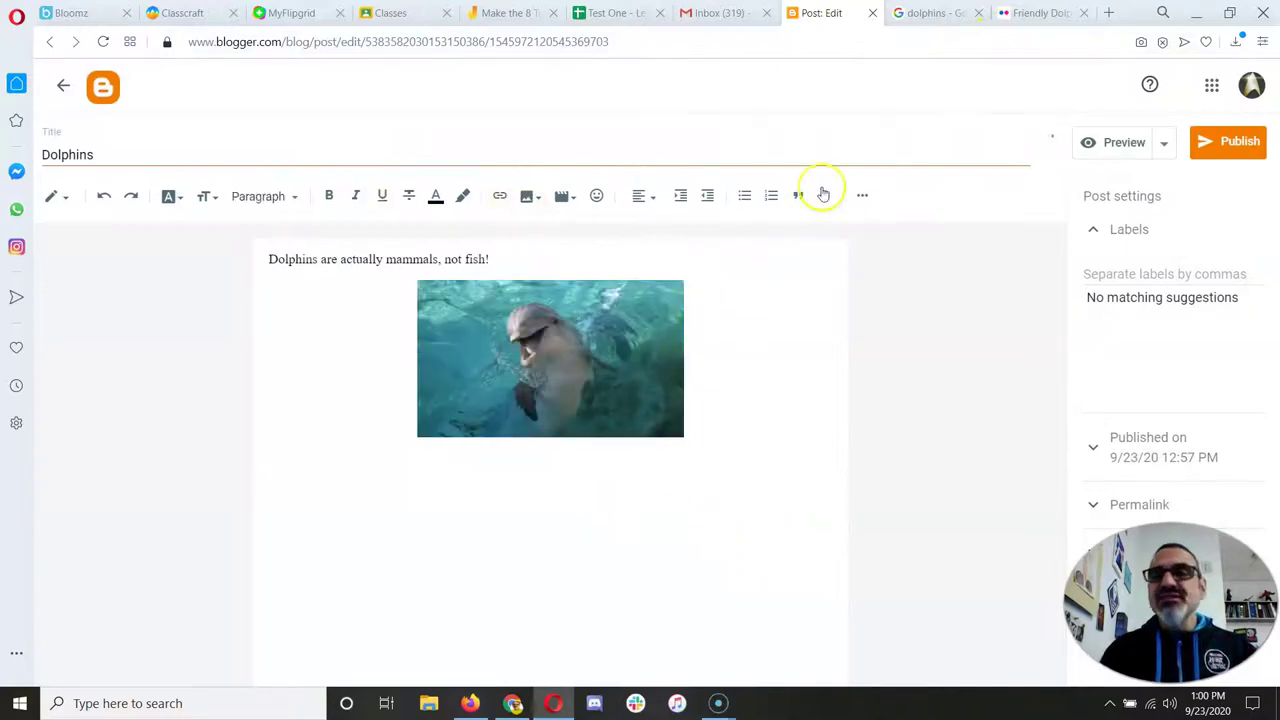
- Copy the Flickr page address of the Friendly Dolphin photo and add the credit "Image from Flickr." below the image in the Dolphins post
left_click(1030, 14)
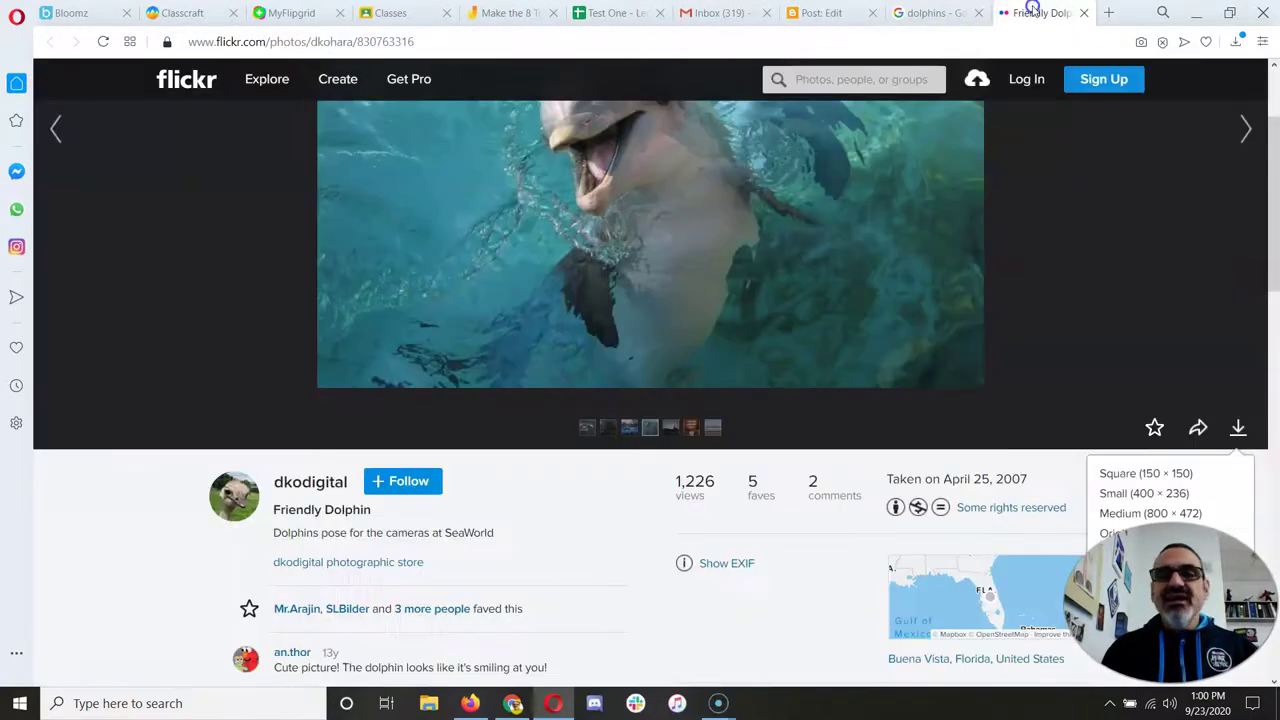
left_click(230, 42)
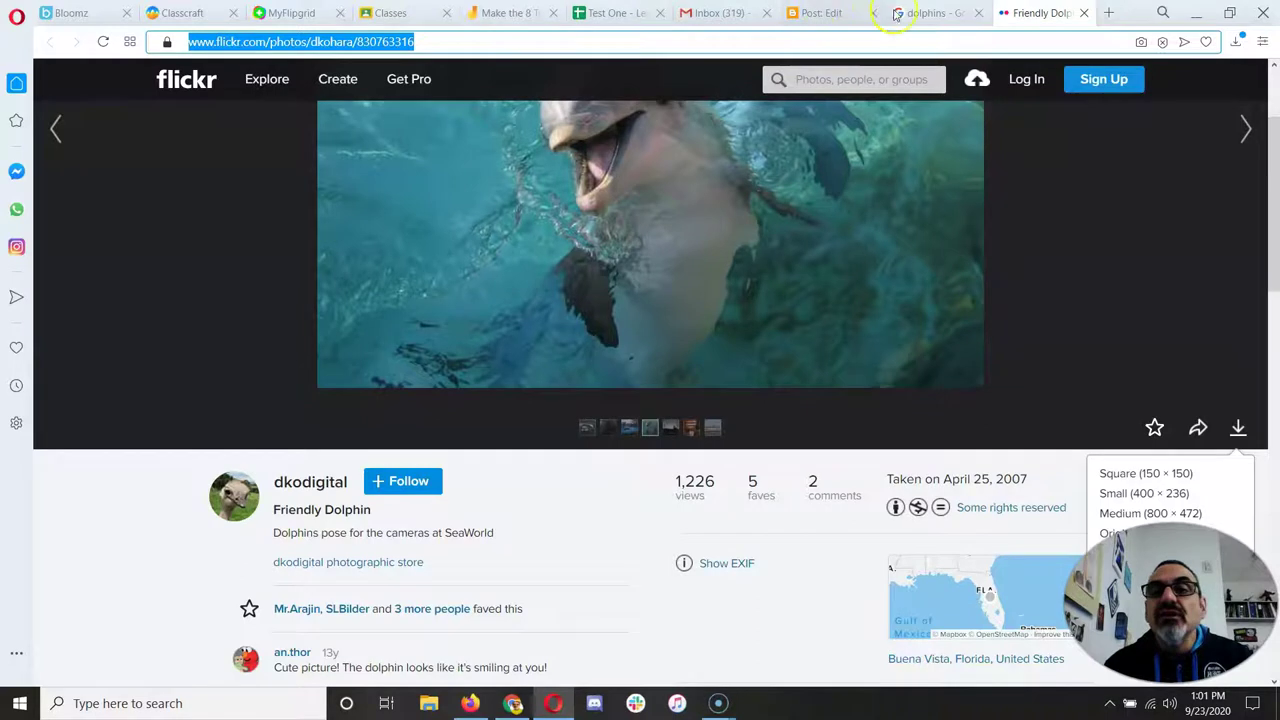
left_click(822, 13)
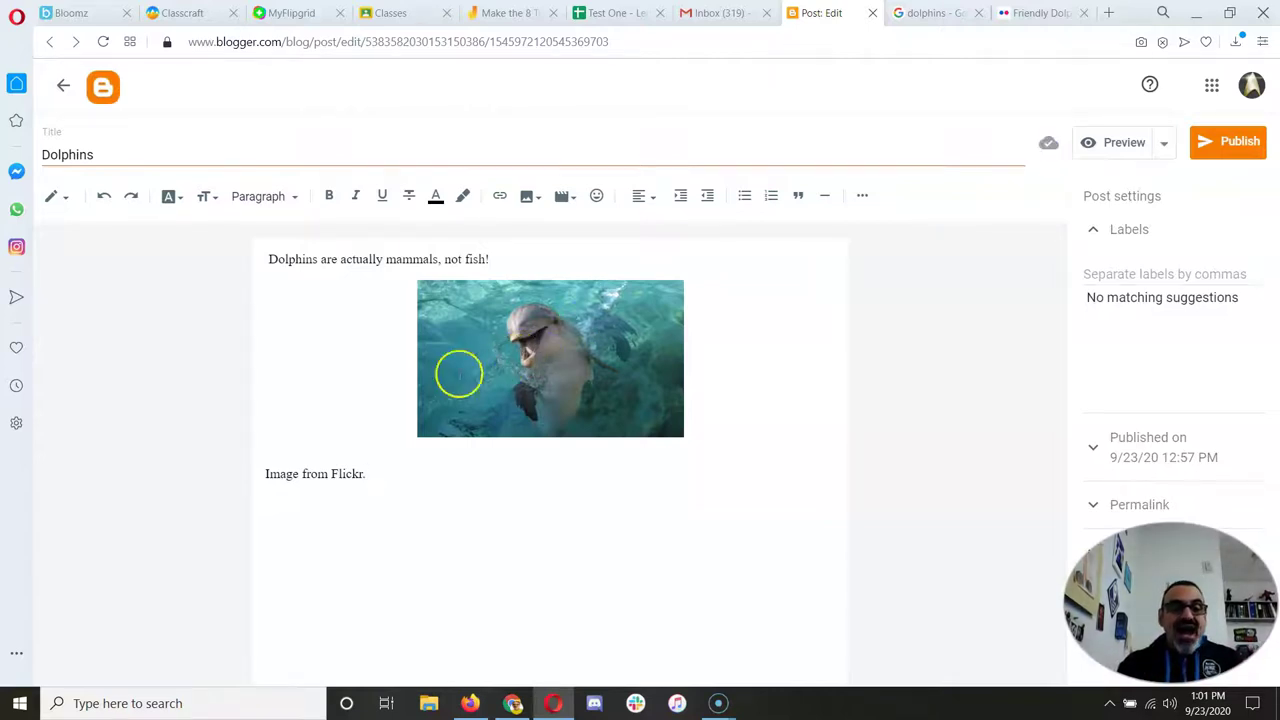
- Start a link on the credit text "Image from Flickr" and enter the copied Flickr photo address as its target
left_click(266, 474)
left_click_drag(289, 473, 356, 475)
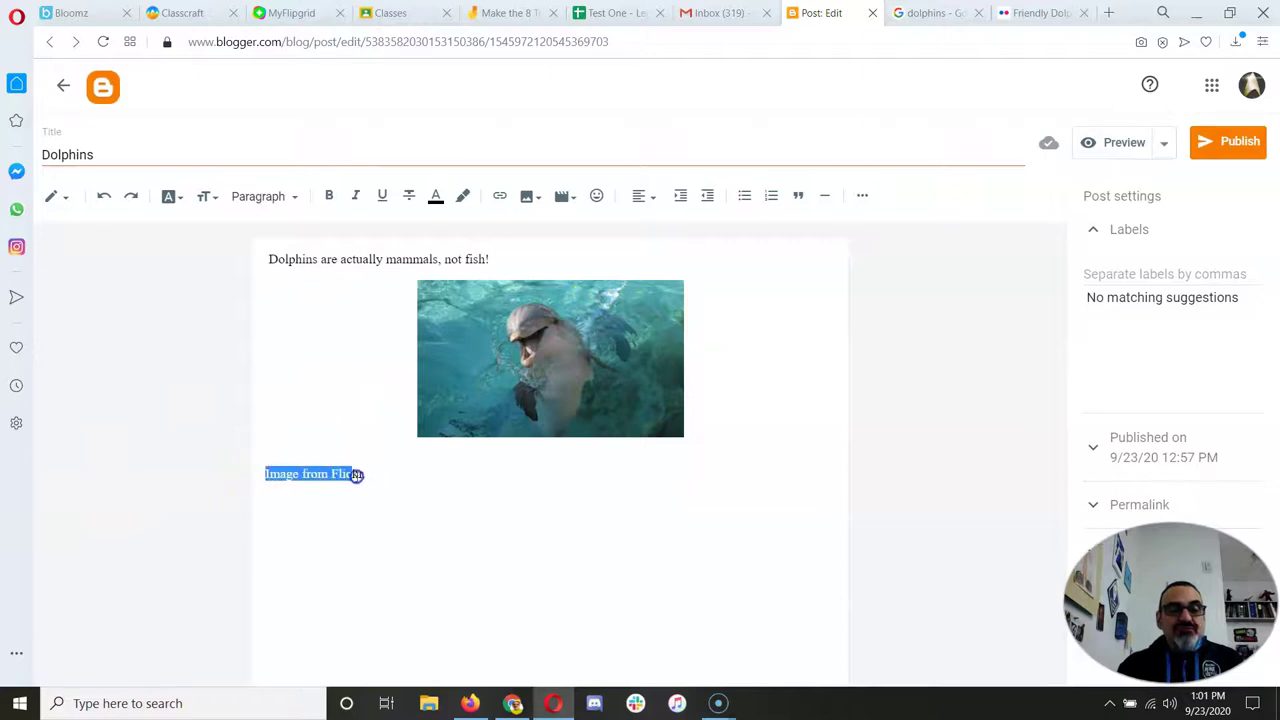
left_click(500, 196)
left_click(597, 363)
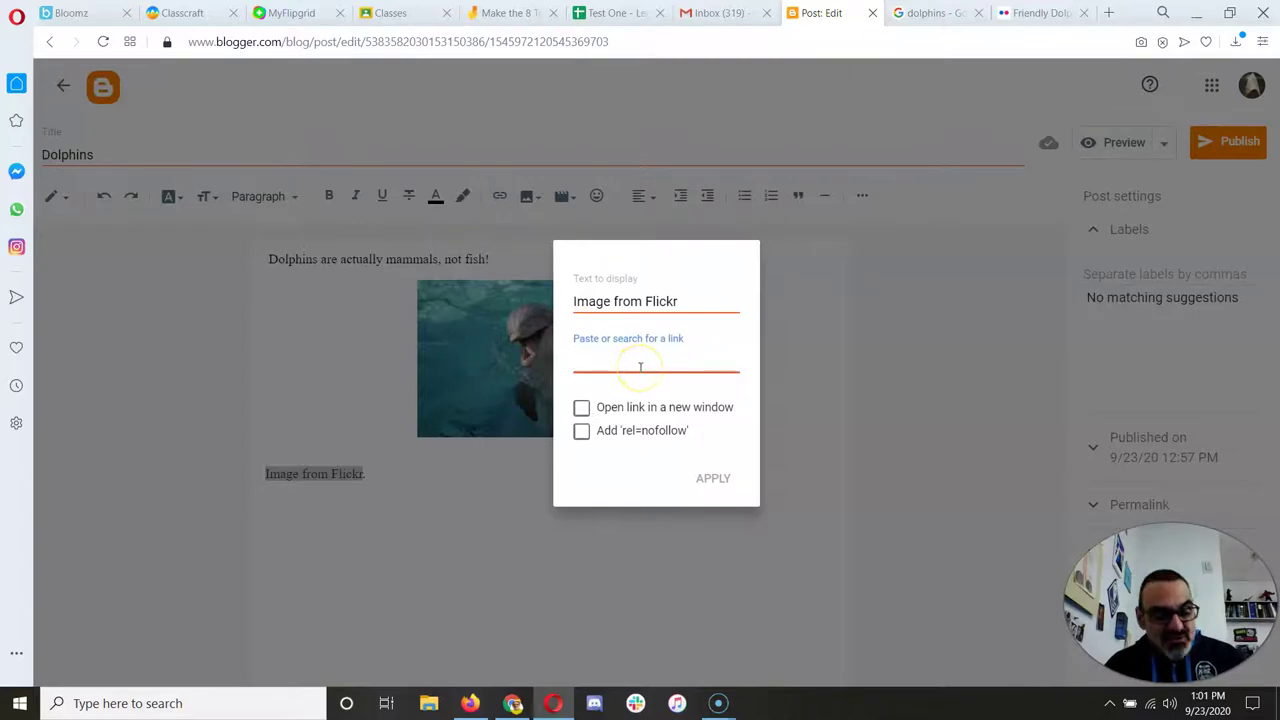
key("ctrl+v")
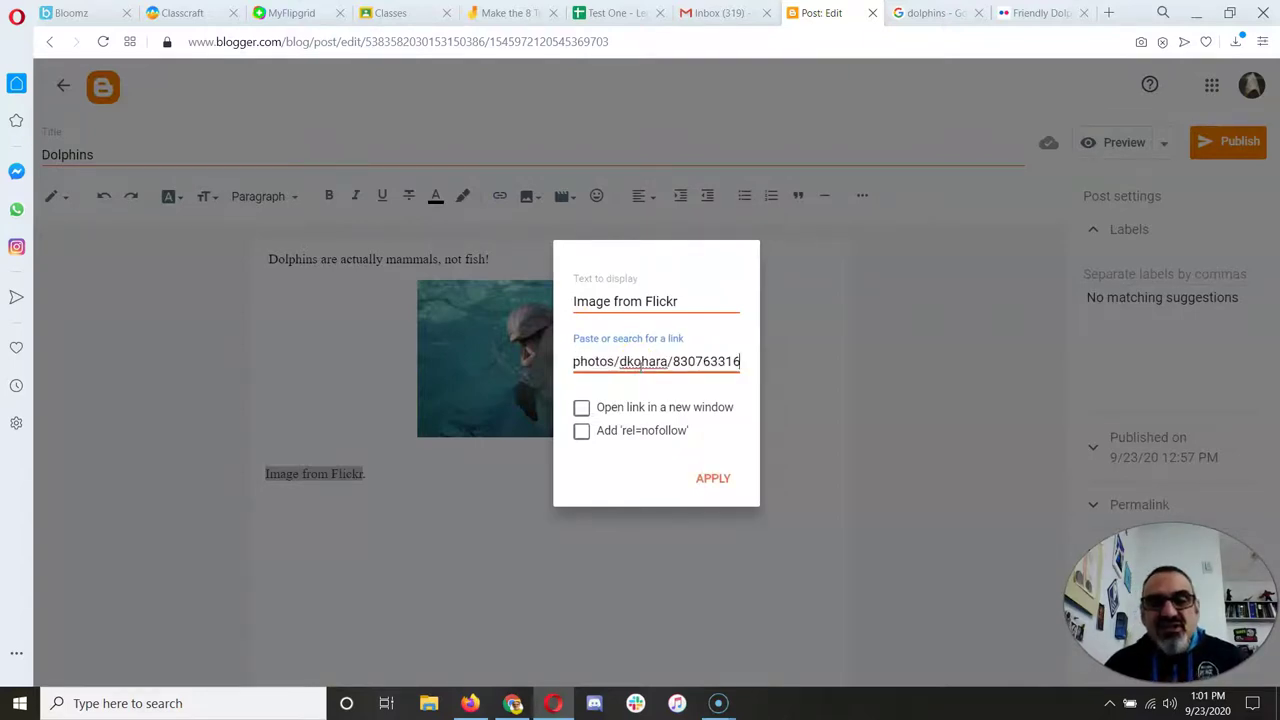
- Set the credit link to open in a new window, add 'rel=nofollow', and apply the link
left_click(583, 408)
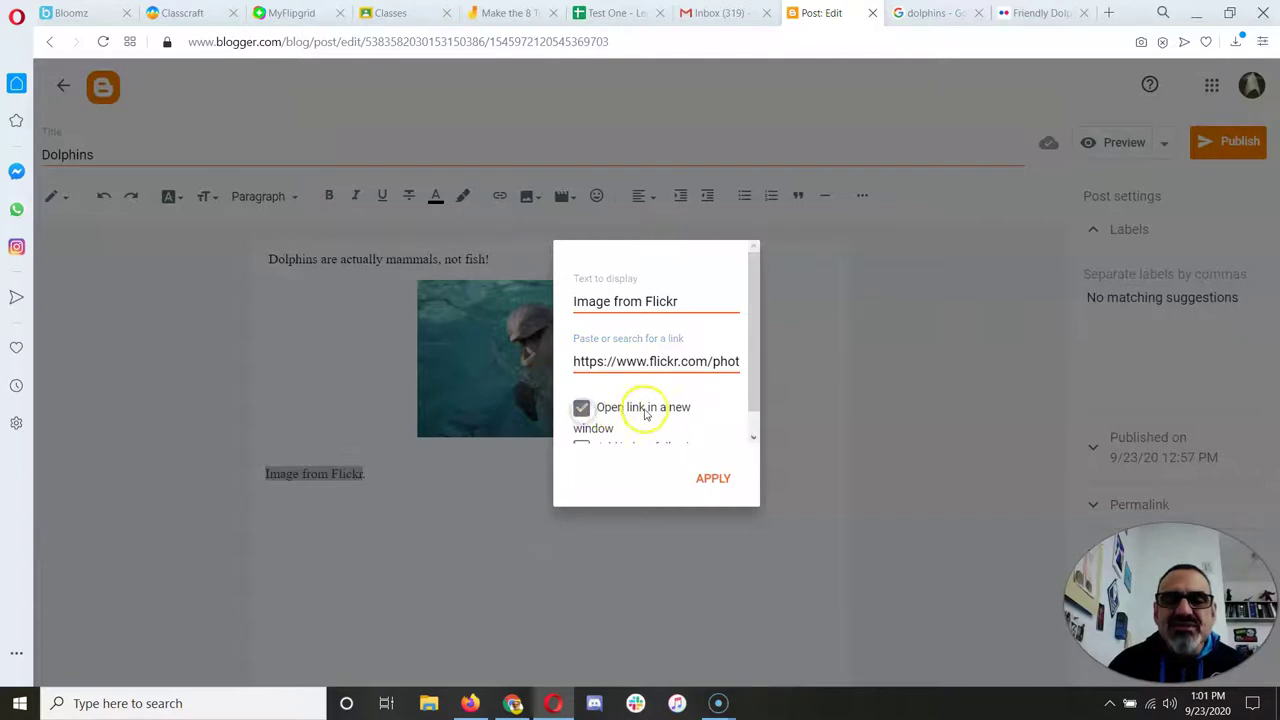
scroll(645, 410, "down", 1)
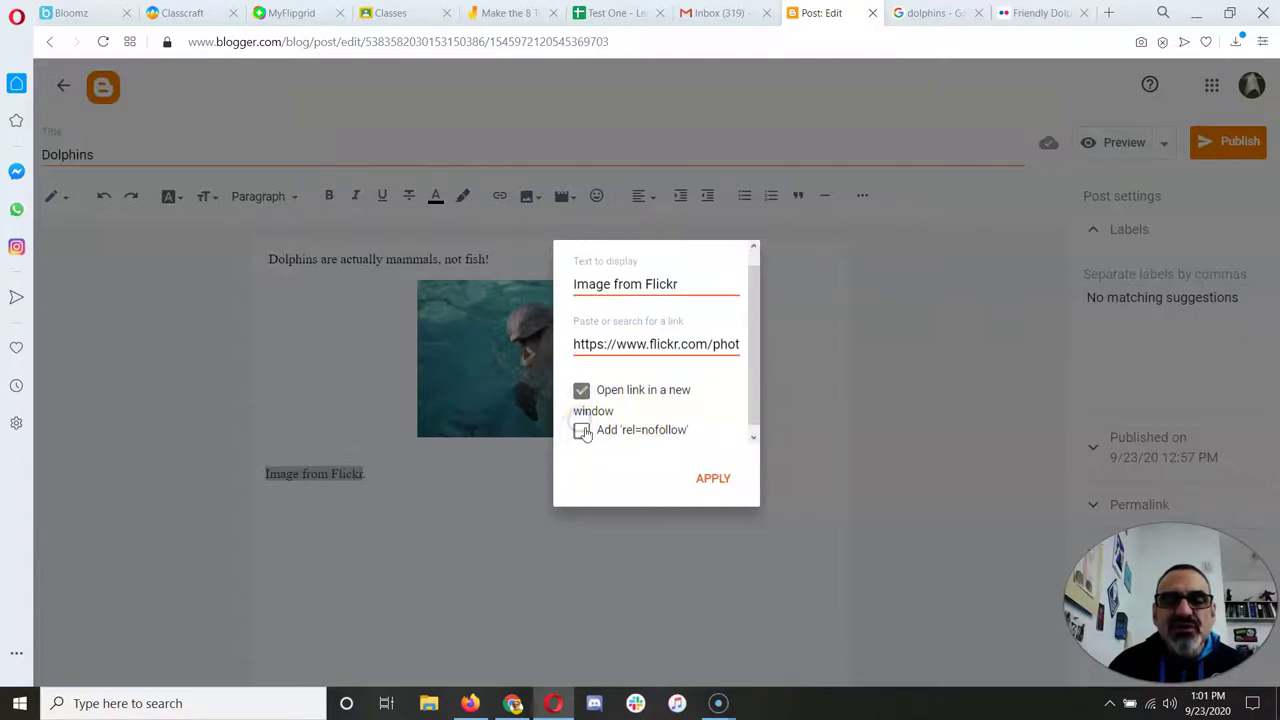
left_click(582, 432)
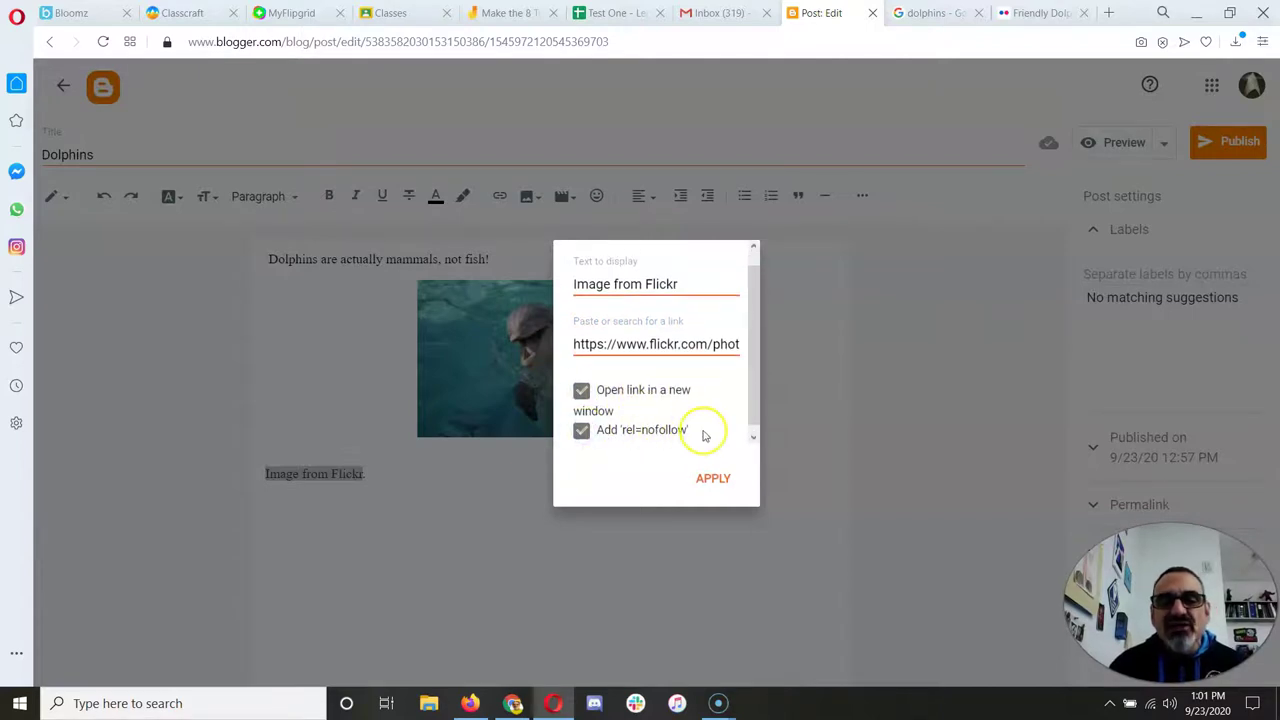
left_click_drag(752, 383, 755, 415)
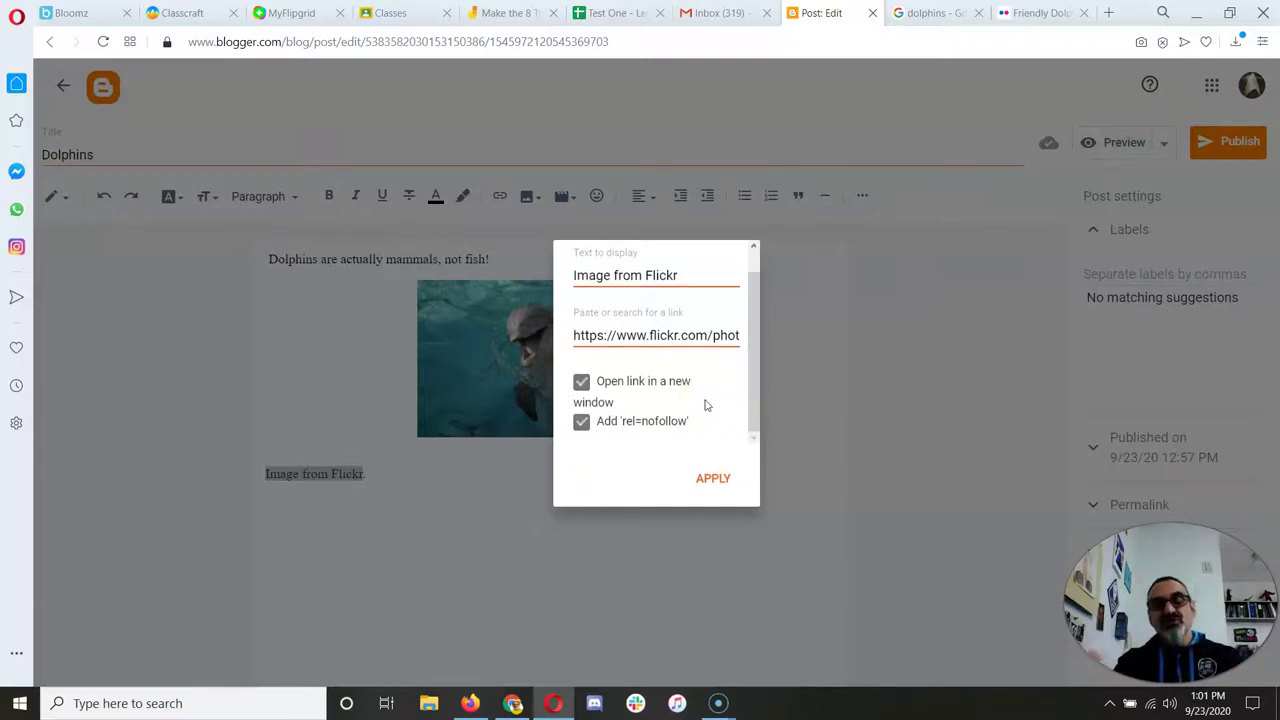
left_click(714, 479)
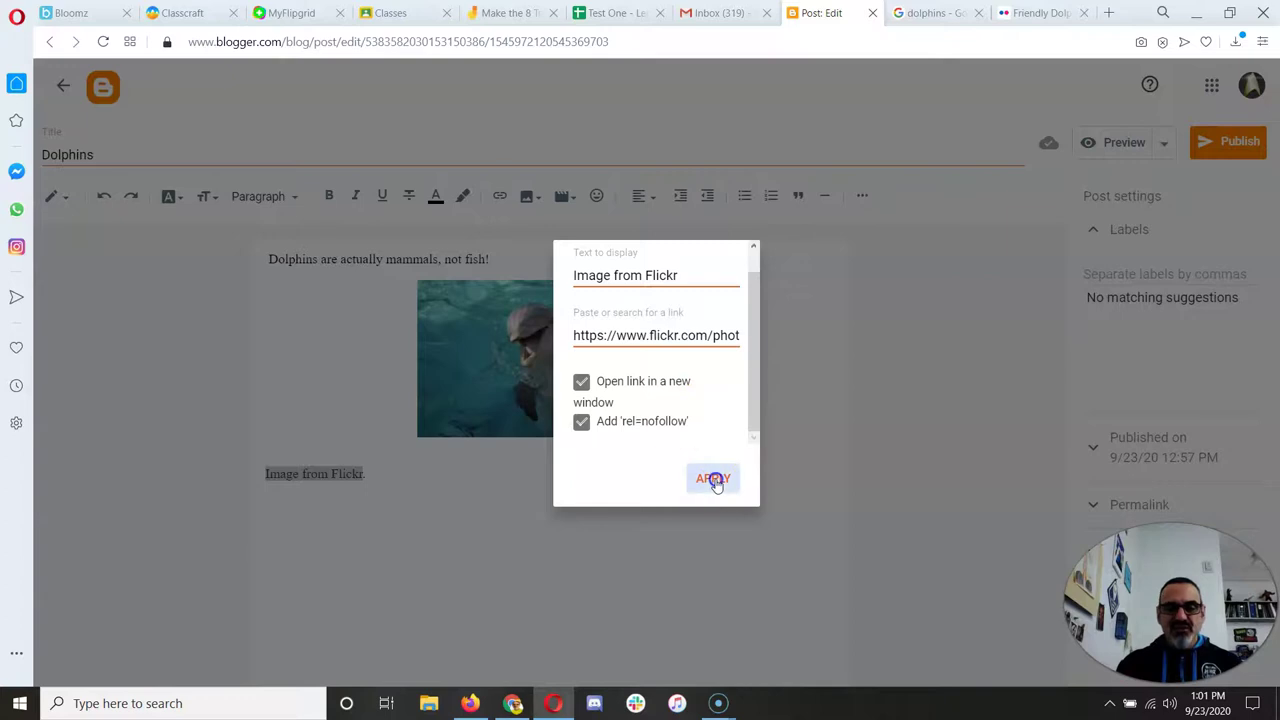
left_click(460, 491)
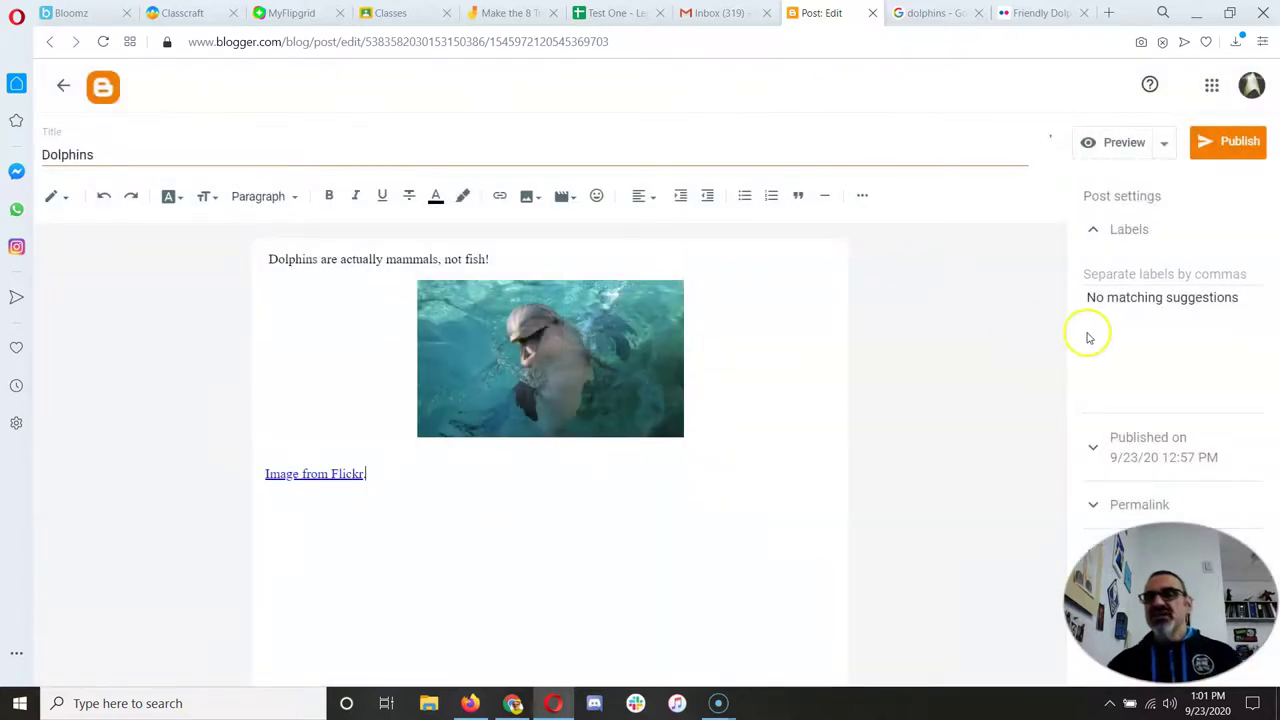
- Publish the Dolphins post to the blog and confirm the publication
left_click(1232, 143)
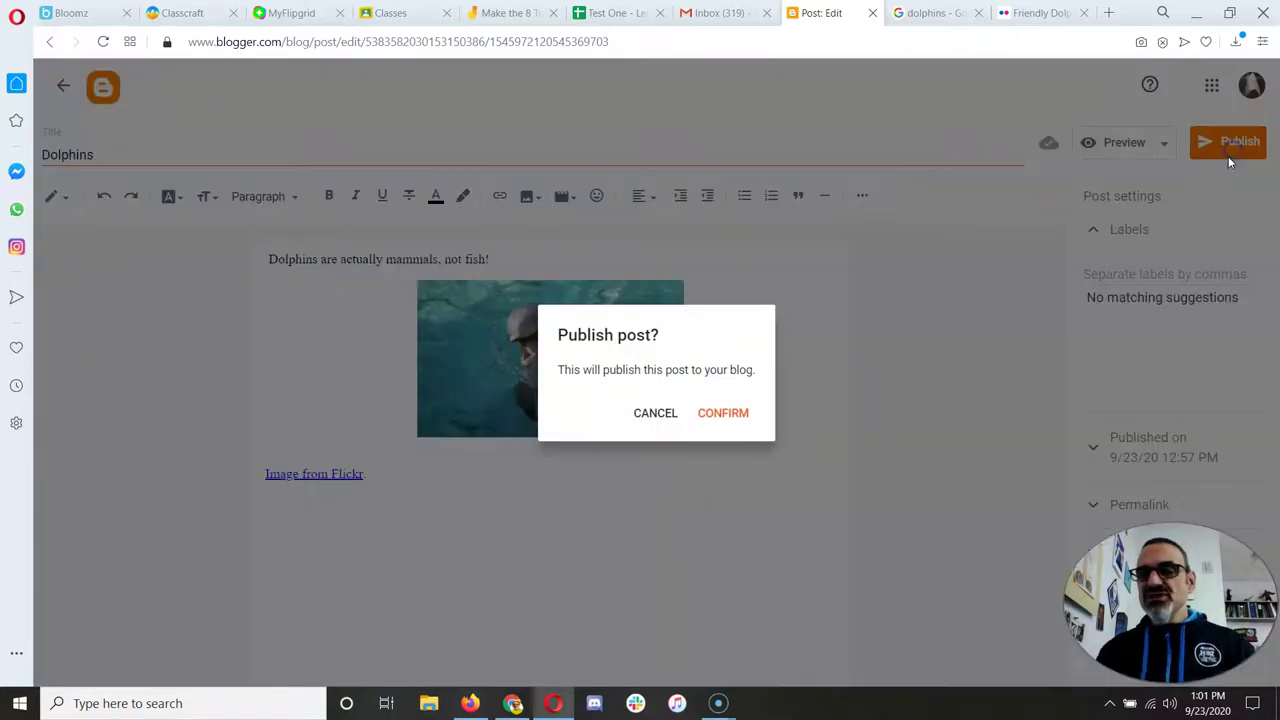
left_click(723, 413)
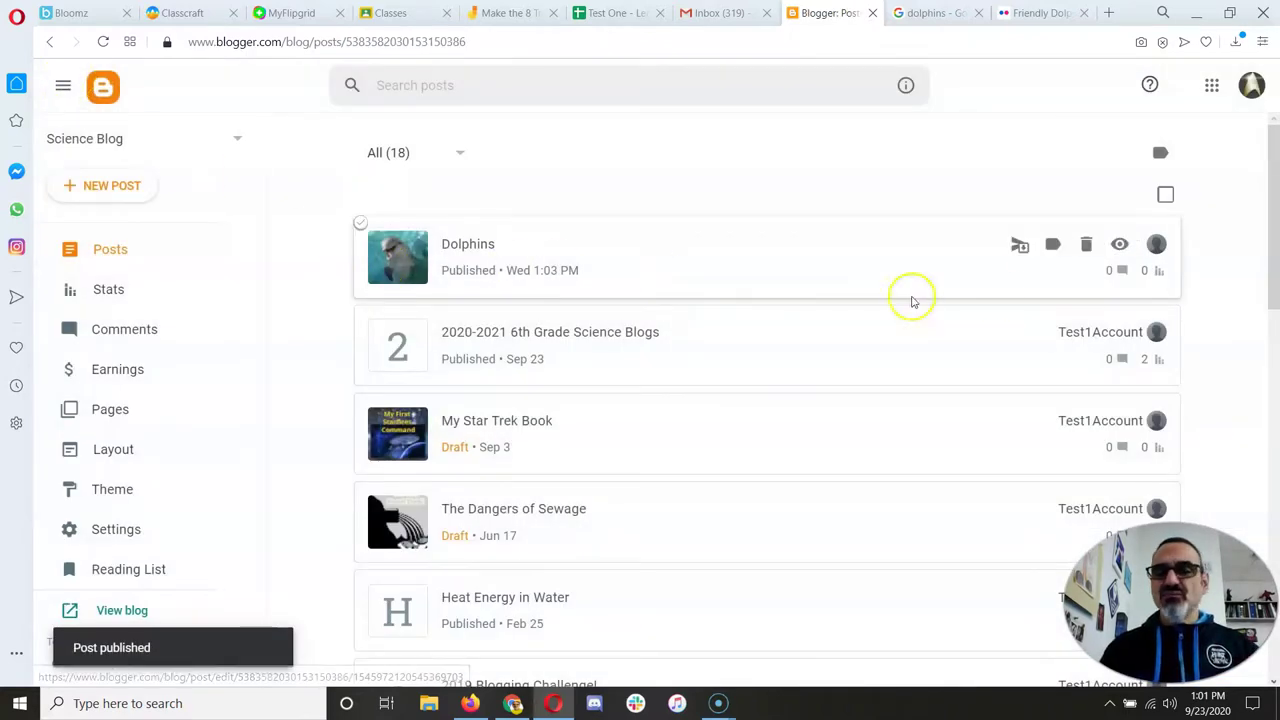
- View the published Dolphins post on the Science Blog, test its "Image from Flickr" link, and return to the post
left_click(1118, 244)
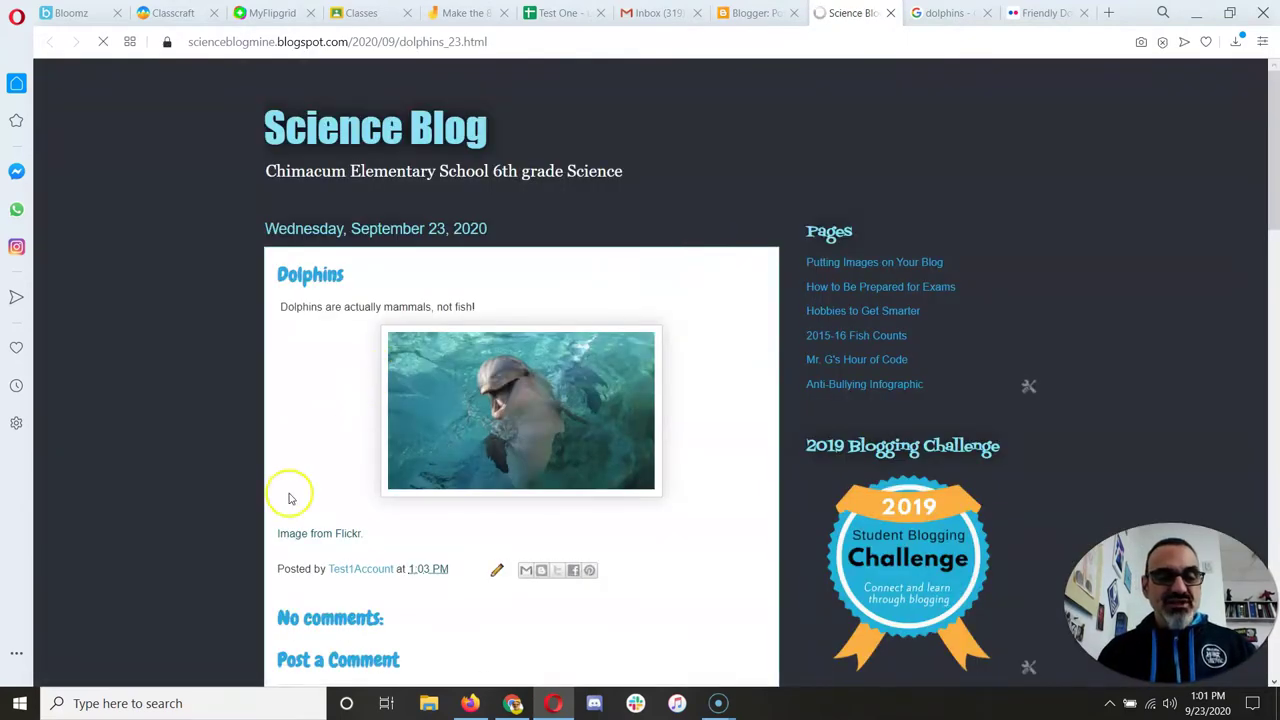
left_click(314, 533)
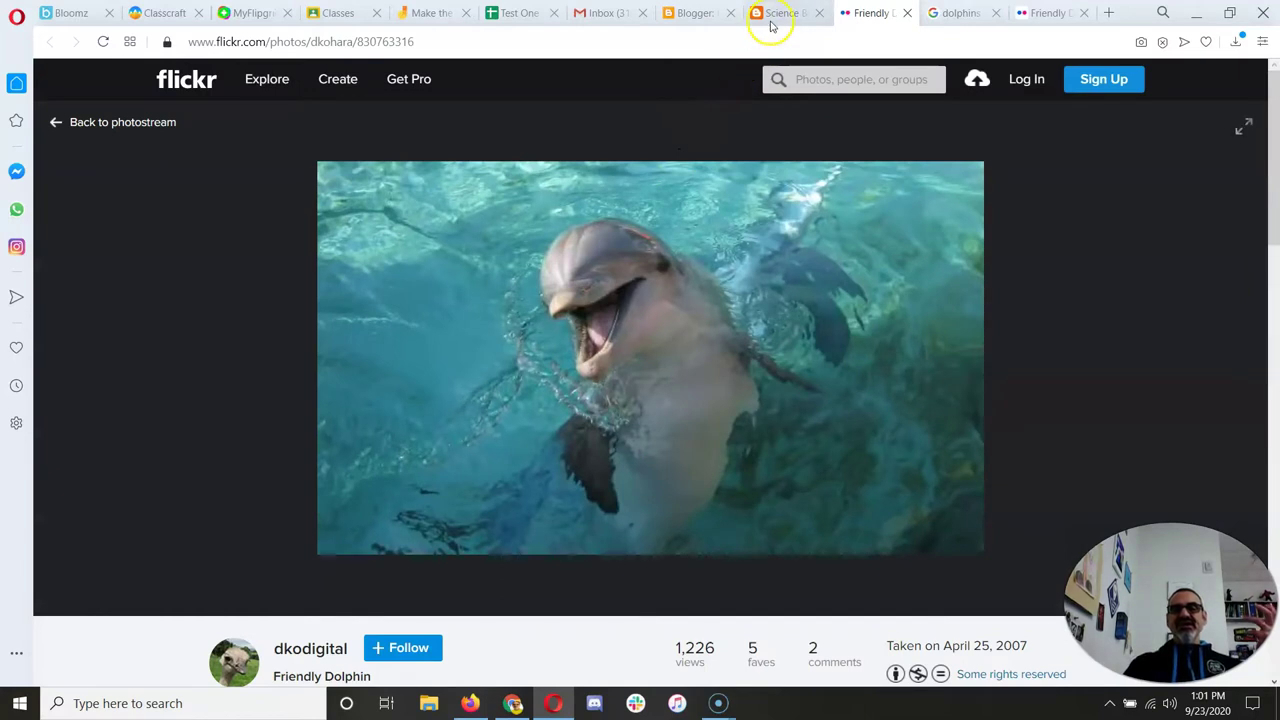
left_click(770, 13)
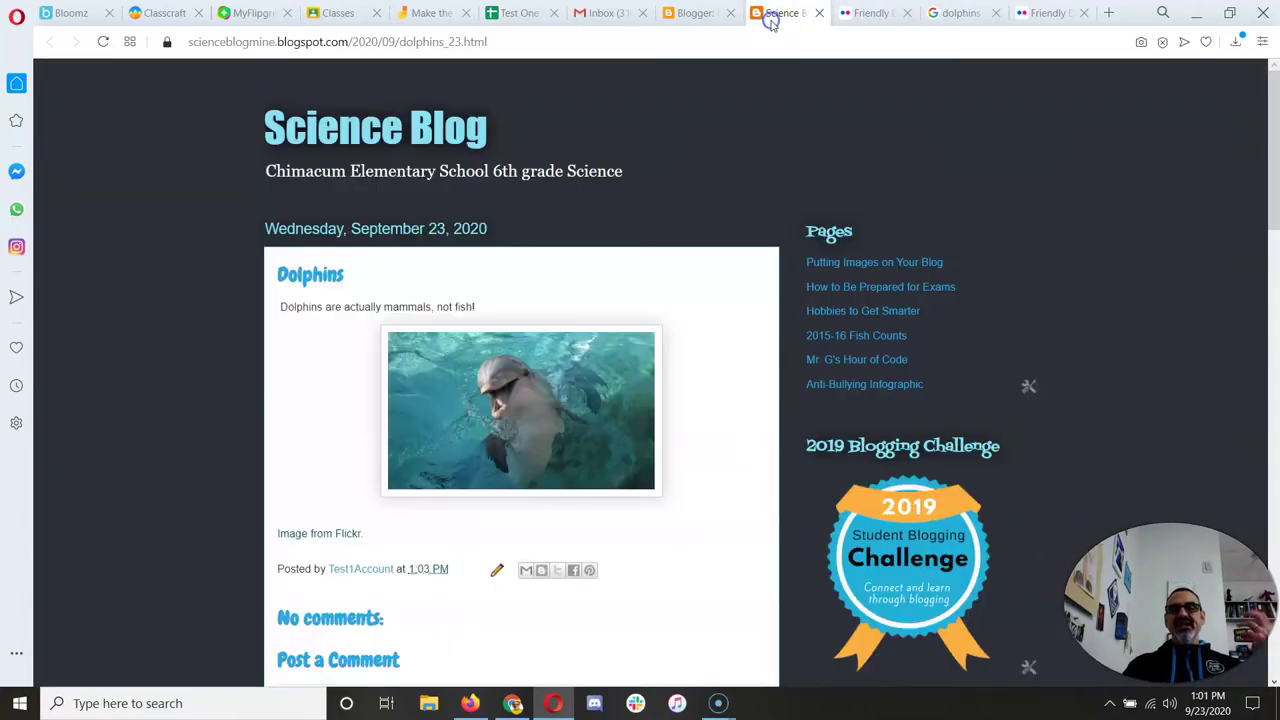